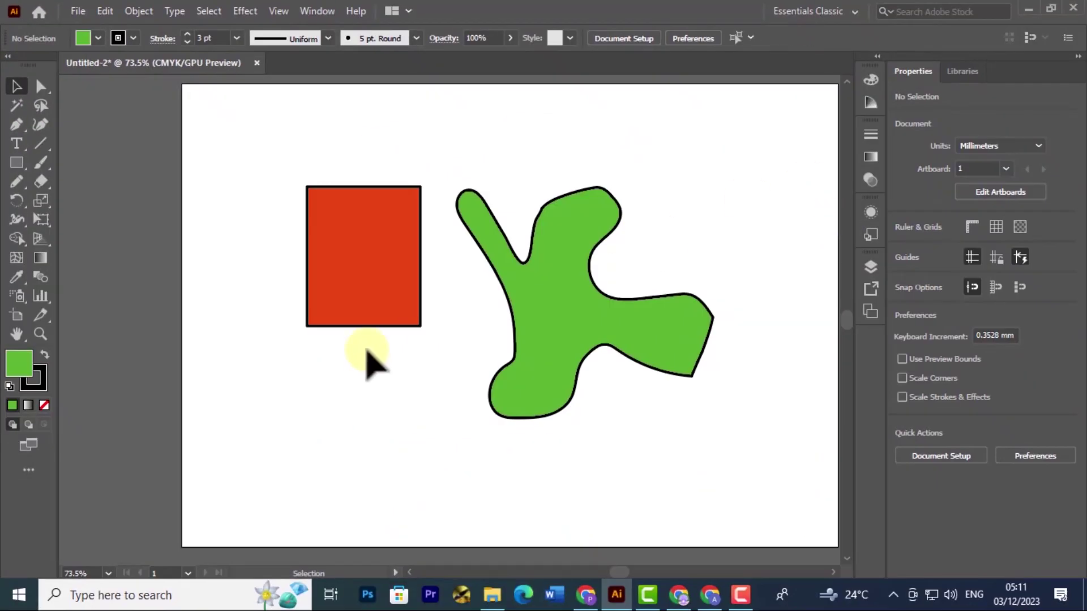
- Move the red rectangle up-left and the green shape up-right, away from each other, and bring up the eraser tools
click(368, 249)
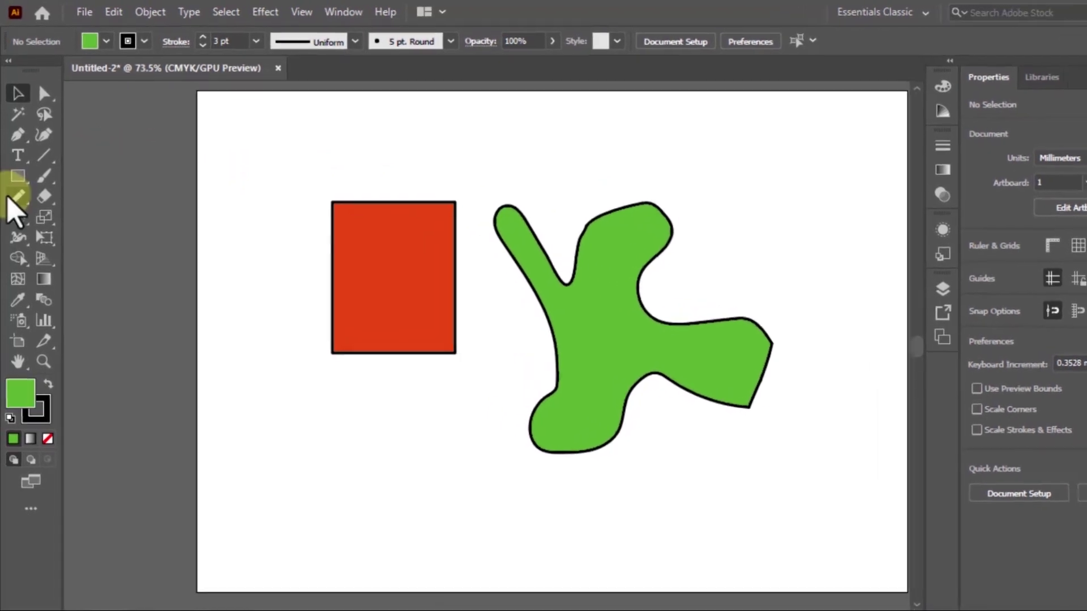
drag(354, 266, 286, 225)
drag(589, 327, 644, 254)
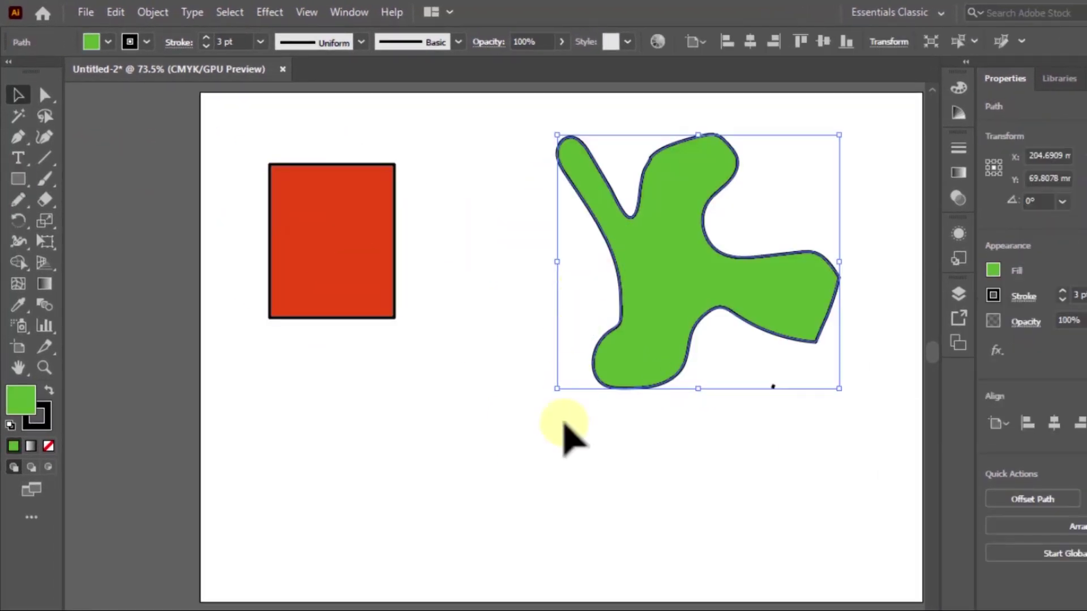
click(559, 422)
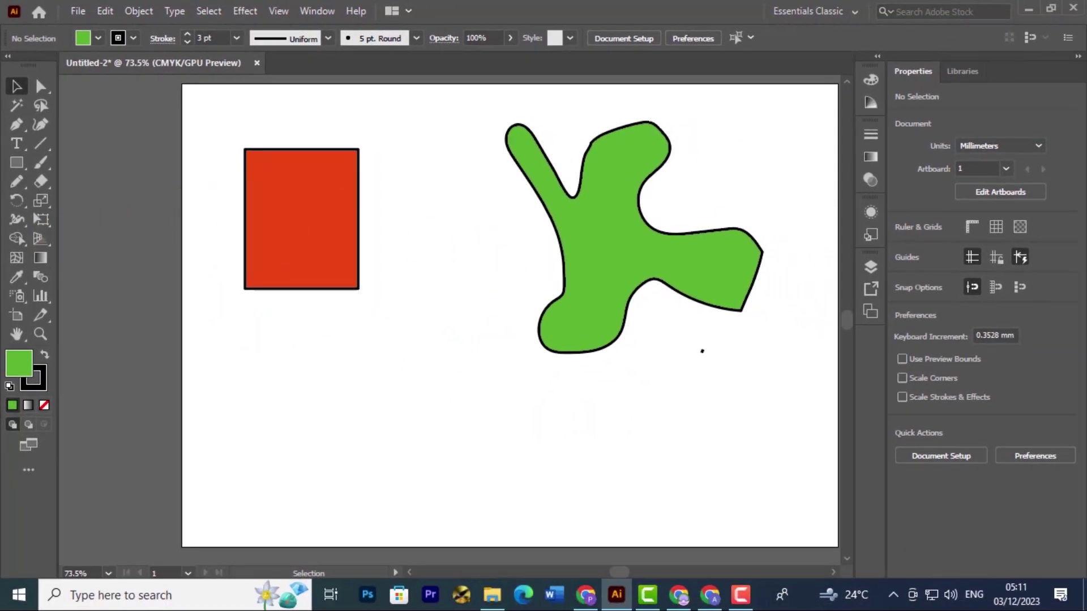
click(43, 183)
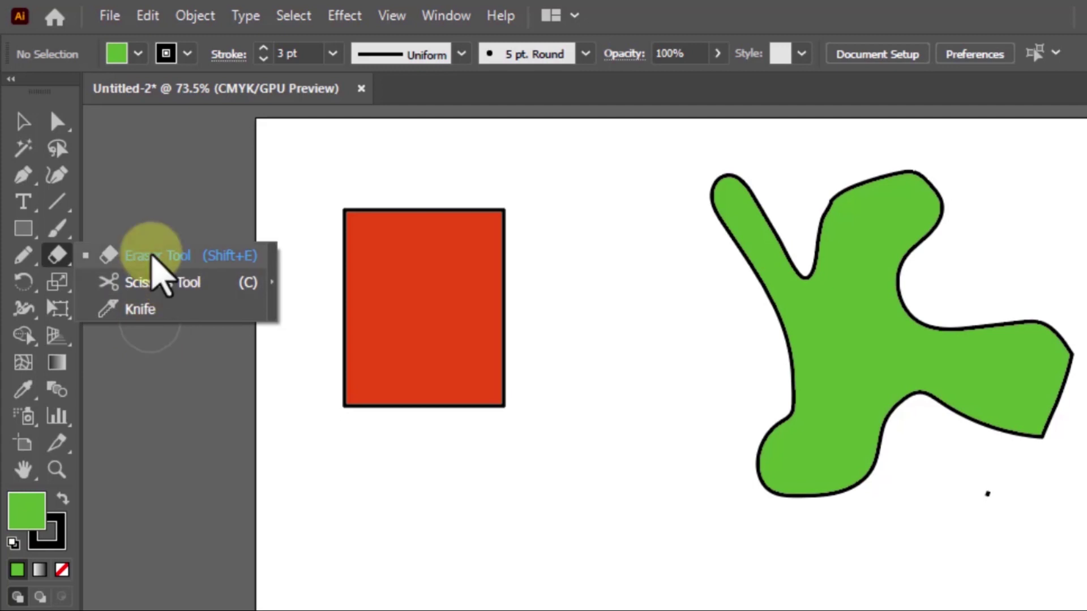
- Erase the green shape's upper-left arm and left-edge notches, and bite a curve from the red rectangle's top-right
click(151, 255)
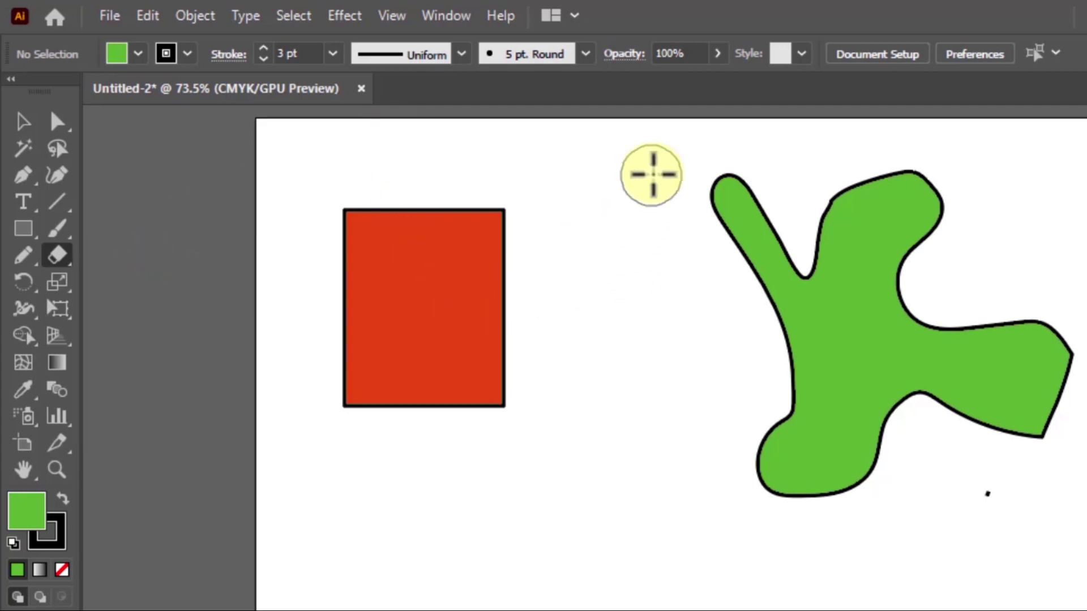
mouse_move(696, 154)
mouse_down()
mouse_move(766, 226)
mouse_move(786, 279)
mouse_move(737, 245)
mouse_move(690, 181)
mouse_move(772, 340)
mouse_up()
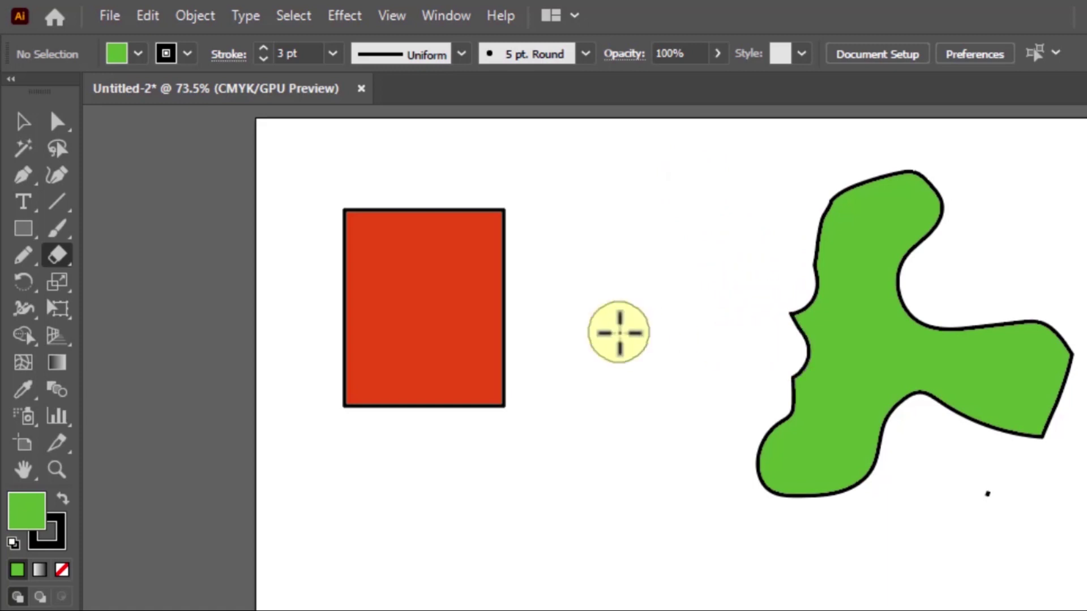
mouse_move(740, 205)
mouse_down()
mouse_move(830, 255)
mouse_move(772, 321)
mouse_up()
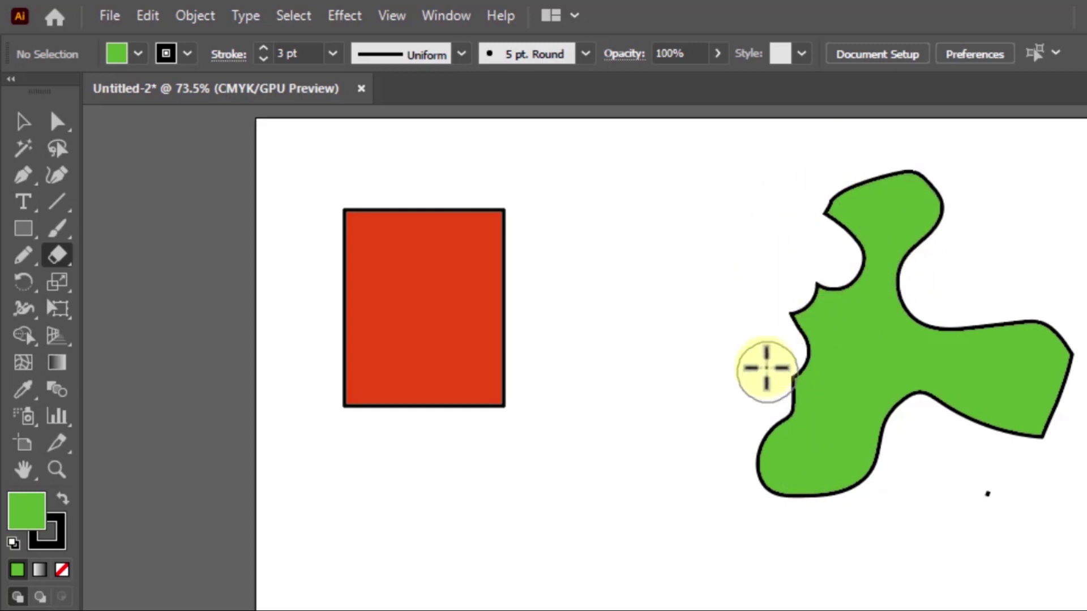
mouse_move(778, 368)
mouse_down()
mouse_move(813, 383)
mouse_move(715, 383)
mouse_up()
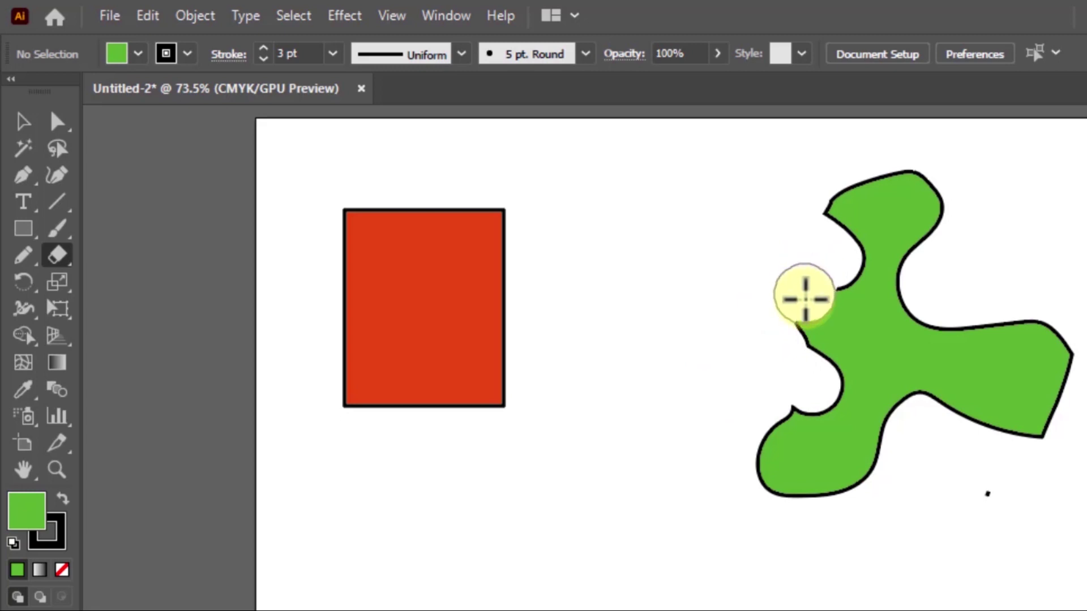
drag(802, 329, 609, 341)
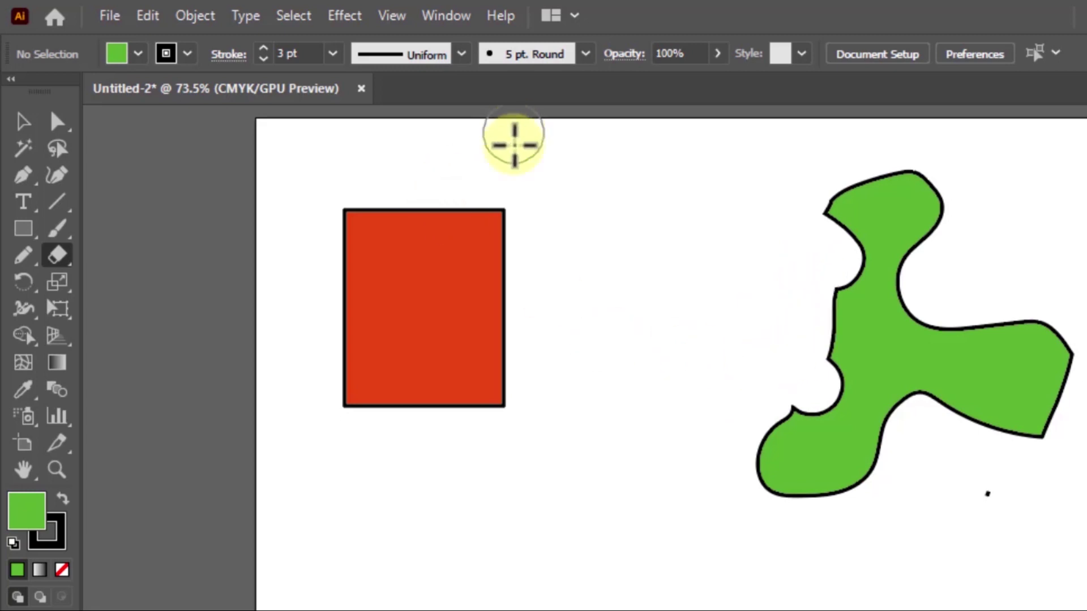
mouse_move(541, 188)
mouse_down()
mouse_move(486, 221)
mouse_move(460, 257)
mouse_move(526, 257)
mouse_move(491, 410)
mouse_move(467, 447)
mouse_move(458, 398)
mouse_move(487, 313)
mouse_up()
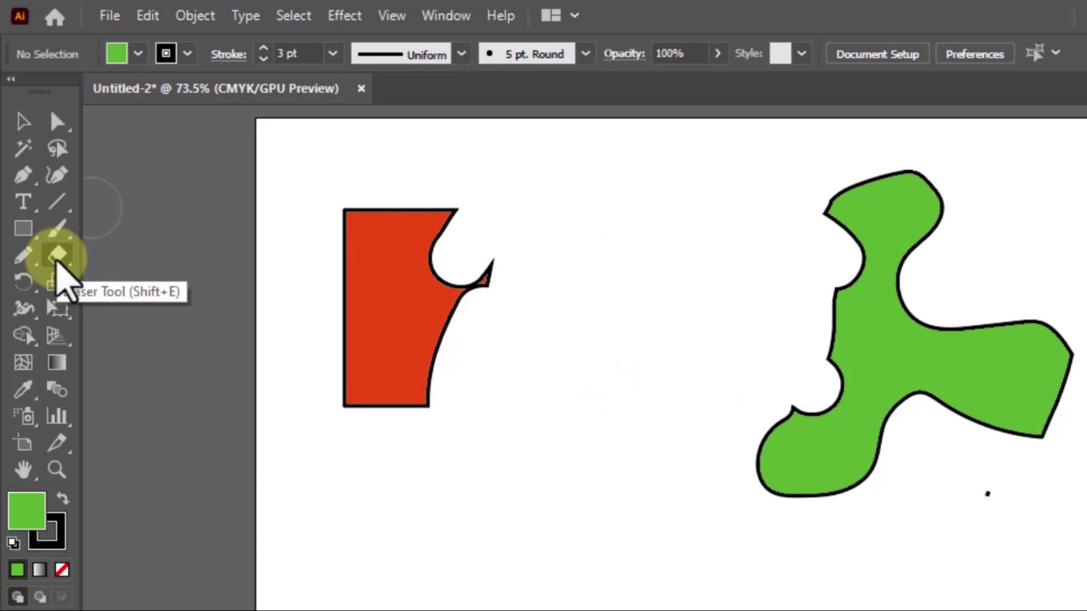
- Set the Eraser Tool size to 20 pt in Eraser Tool Options
double_click(57, 258)
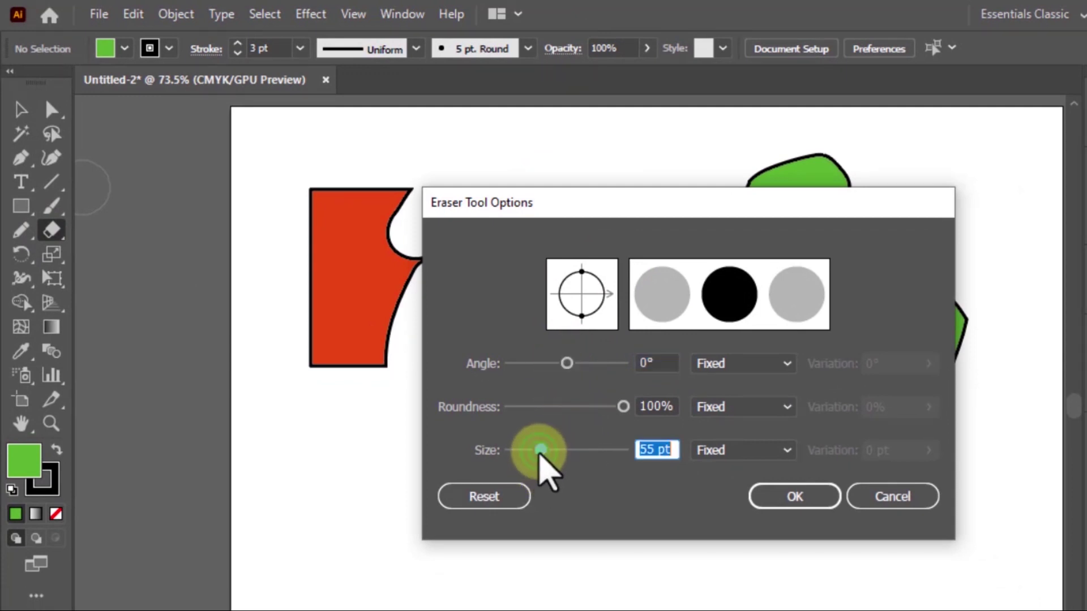
drag(541, 450, 599, 451)
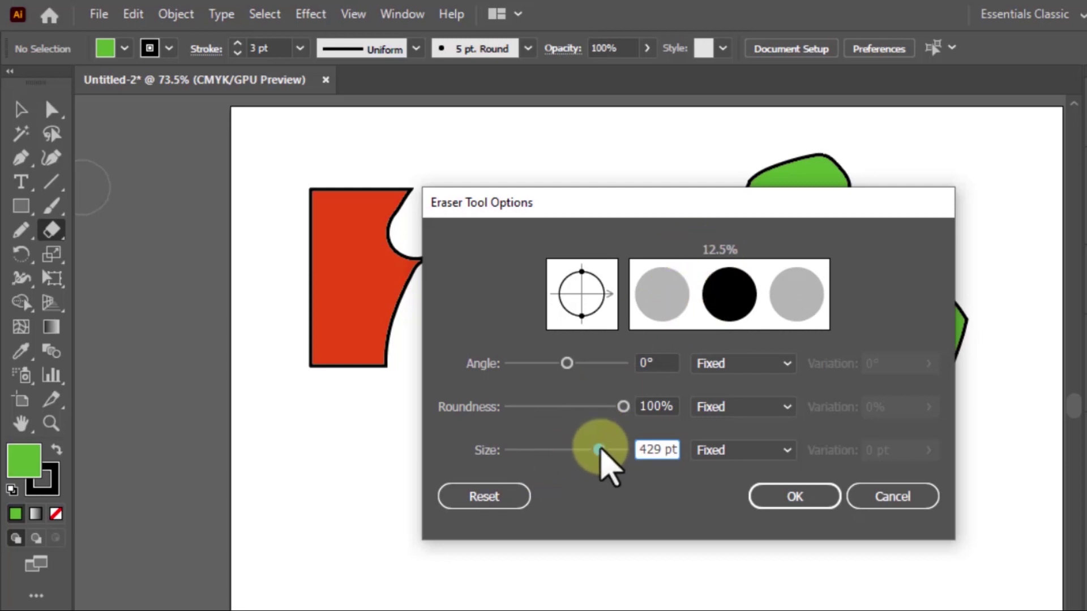
drag(599, 450, 525, 450)
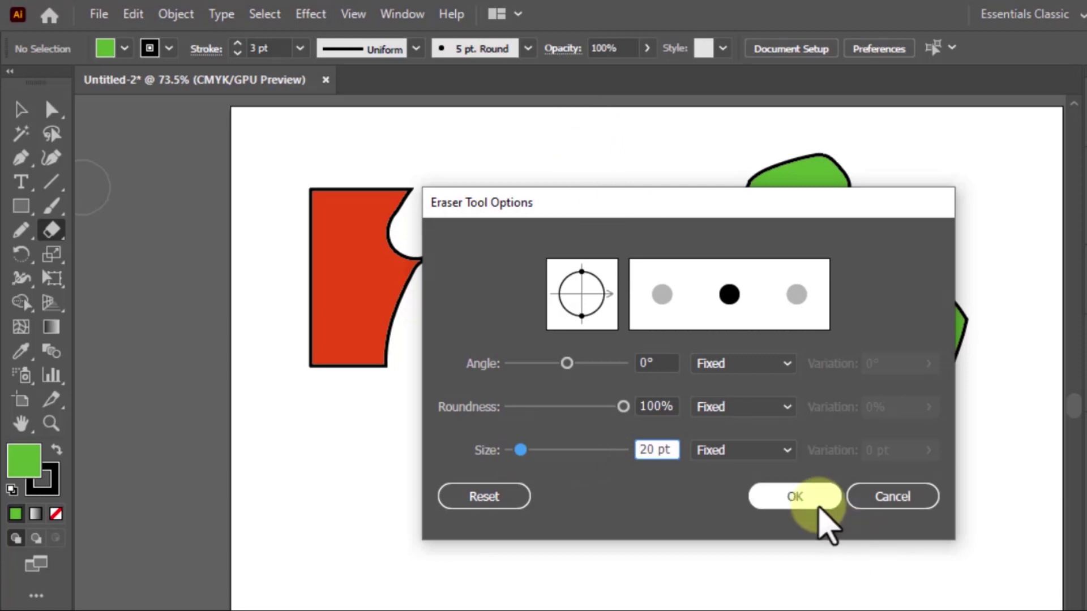
click(798, 496)
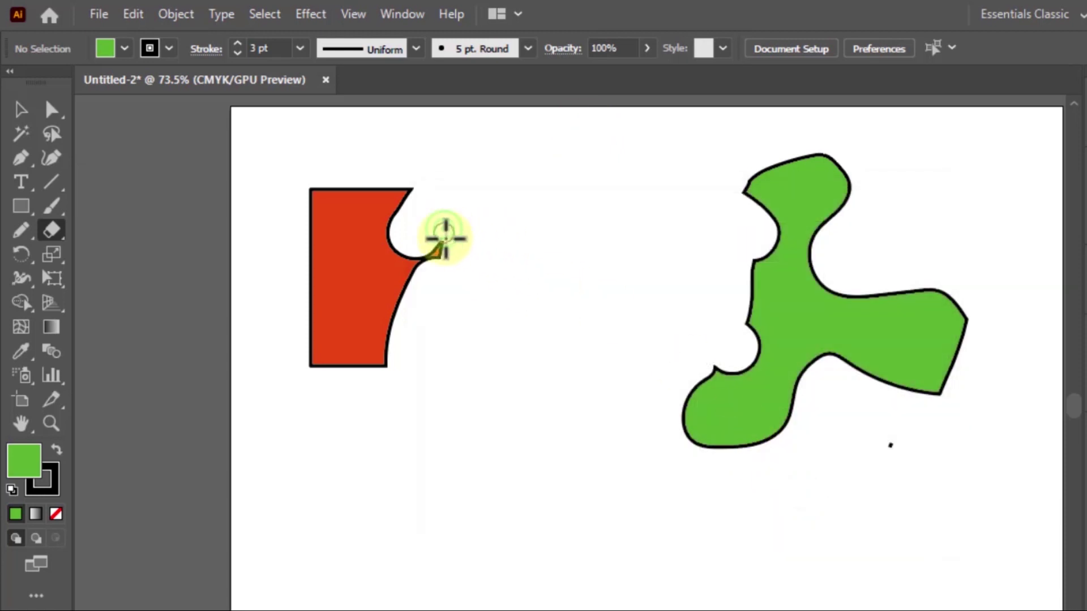
- Carve the red shape's right edge, split the green shape vertically, and erase all remaining pieces
mouse_move(418, 231)
mouse_down()
mouse_move(425, 319)
mouse_move(454, 211)
mouse_up()
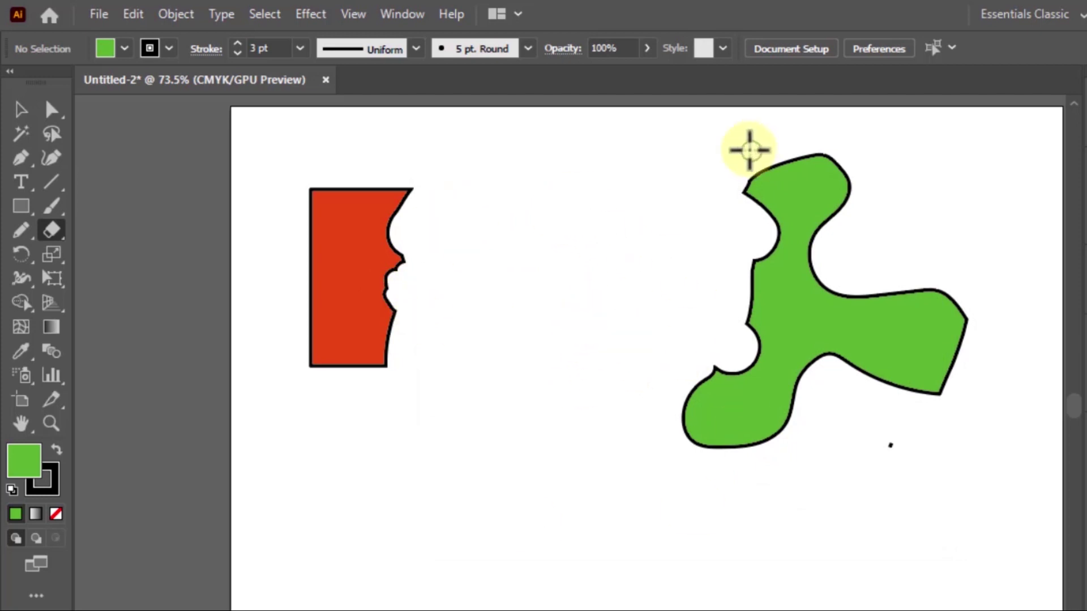
mouse_move(752, 153)
mouse_down()
mouse_move(766, 268)
mouse_move(732, 492)
mouse_up()
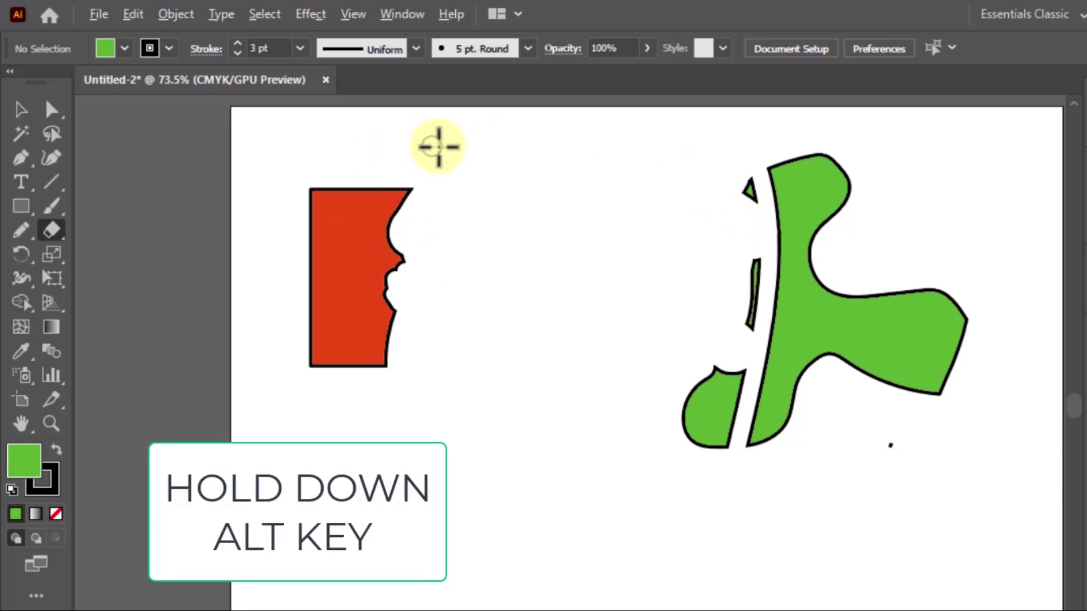
mouse_move(421, 226)
mouse_down()
mouse_move(390, 311)
mouse_move(390, 514)
mouse_move(375, 516)
mouse_up()
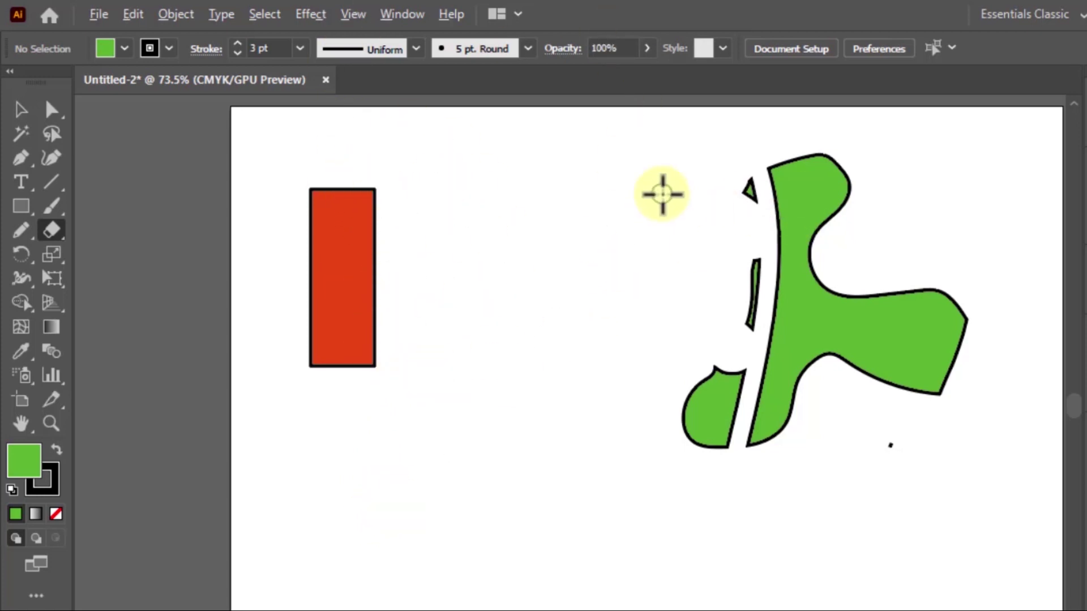
mouse_move(668, 143)
mouse_down()
mouse_move(750, 449)
mouse_move(784, 468)
mouse_up()
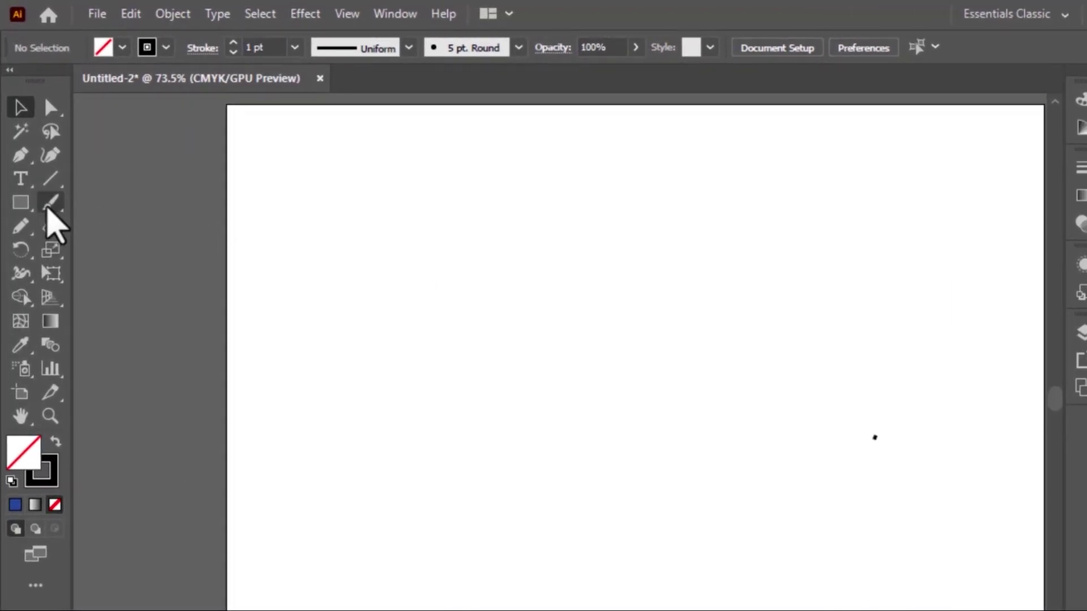
- Paint a long 1 pt black Paintbrush squiggle across the artboard, ending in a curl
click(48, 205)
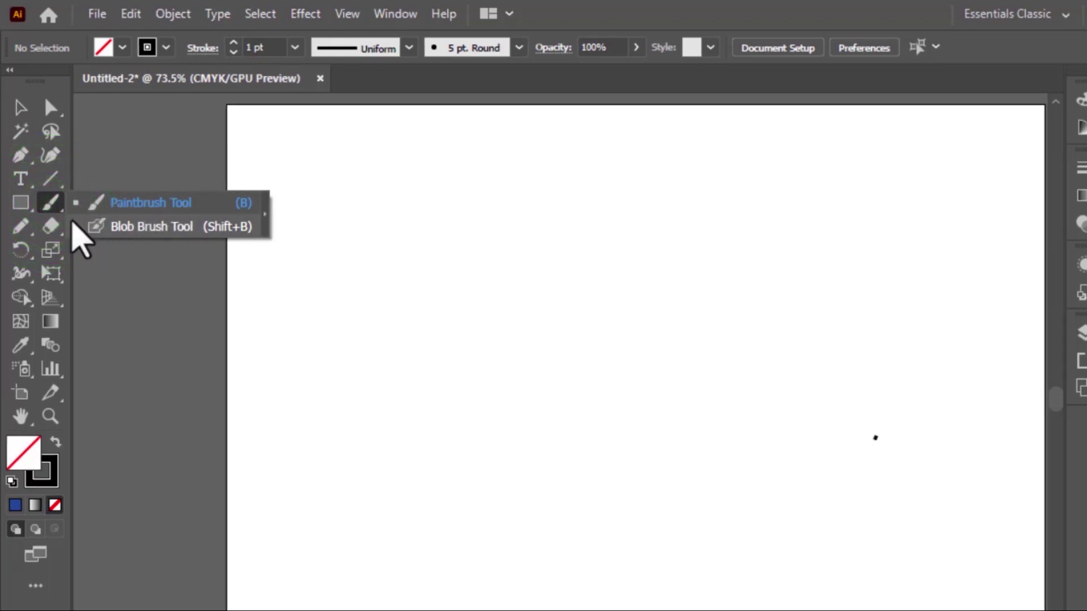
click(124, 204)
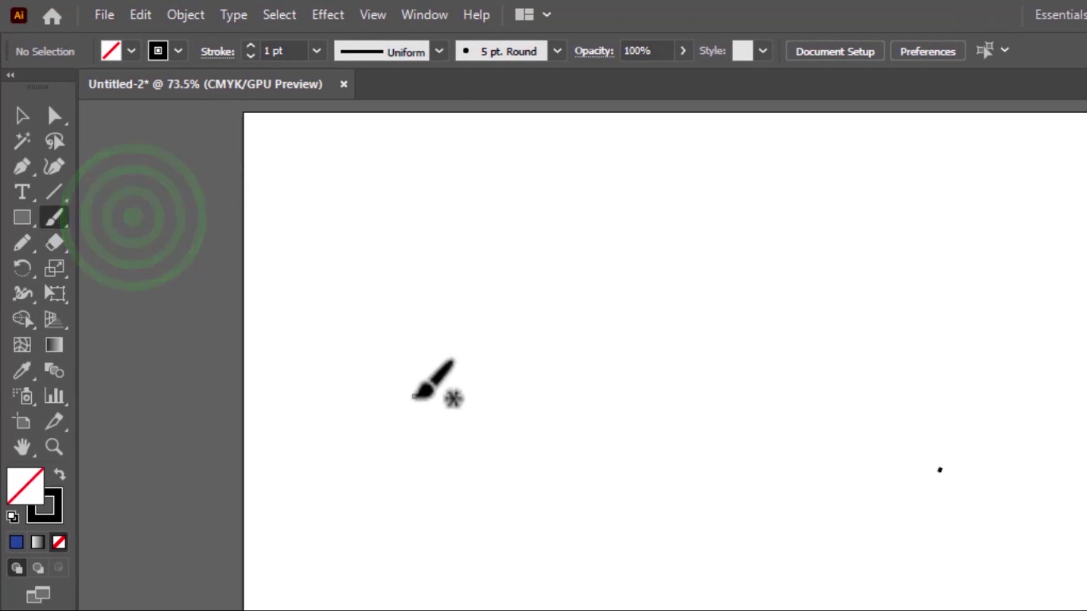
mouse_move(384, 406)
mouse_down()
mouse_move(403, 333)
mouse_move(500, 307)
mouse_move(650, 403)
mouse_move(686, 327)
mouse_up()
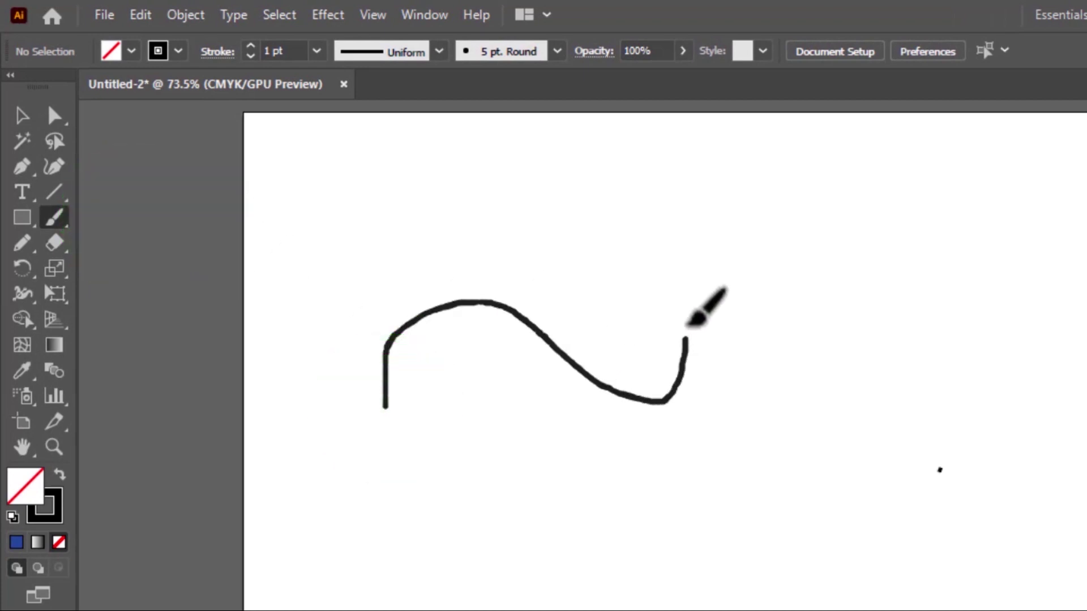
mouse_move(825, 292)
mouse_down()
mouse_move(931, 466)
mouse_move(864, 520)
mouse_up()
drag(732, 525, 725, 554)
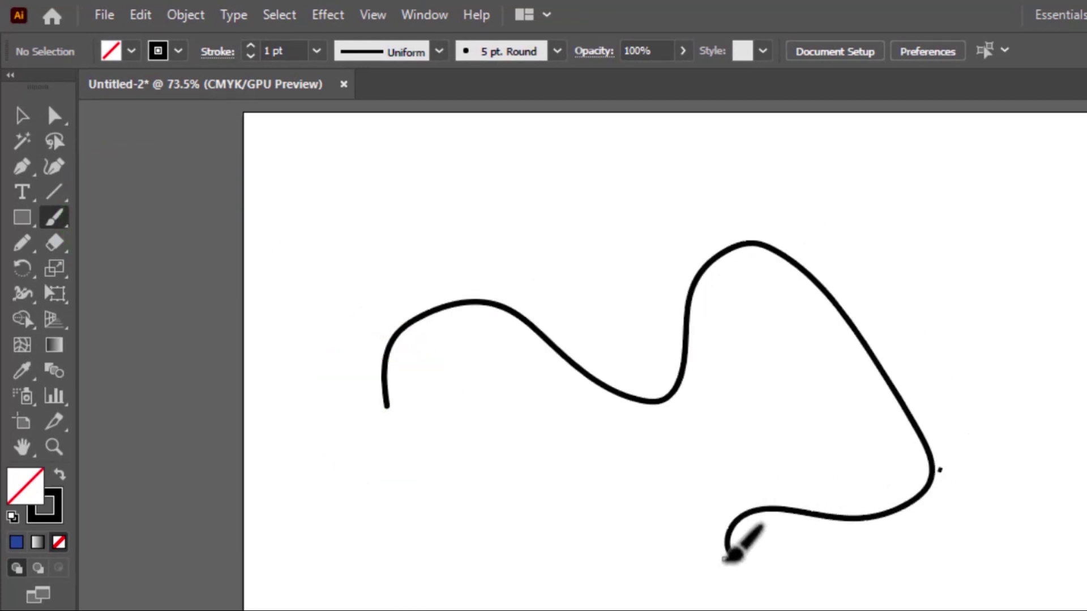
click(23, 117)
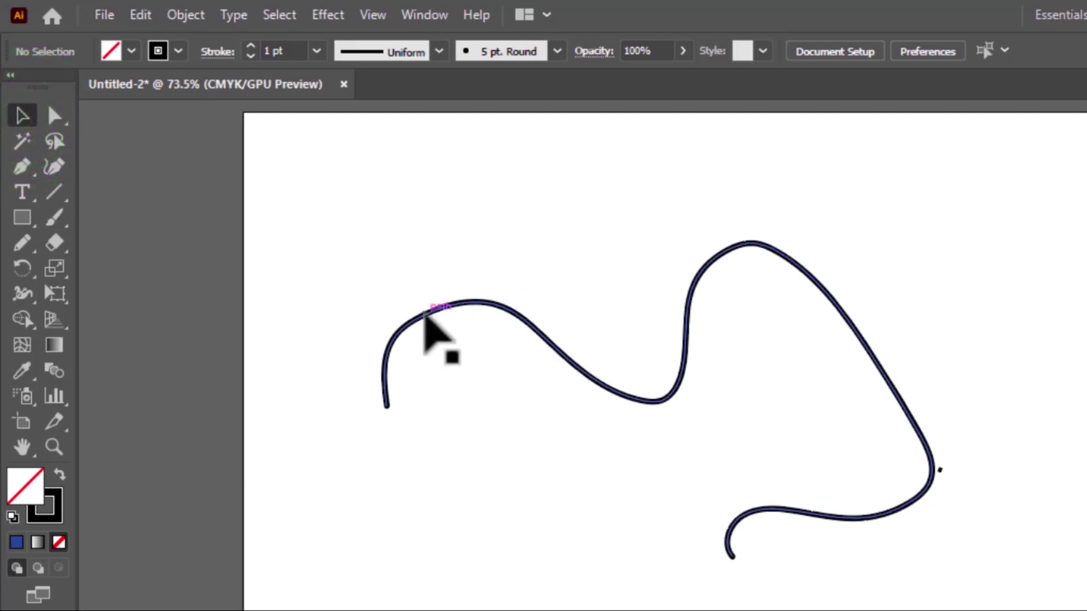
- Move the squiggle up-left toward the top of the artboard and scale it down from a corner
click(425, 313)
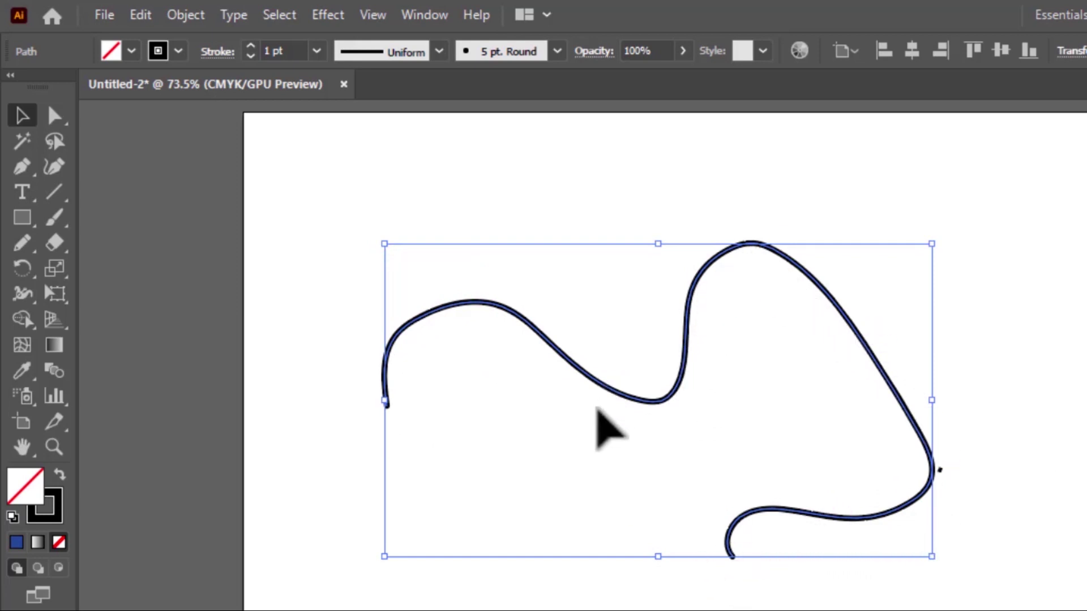
click(292, 477)
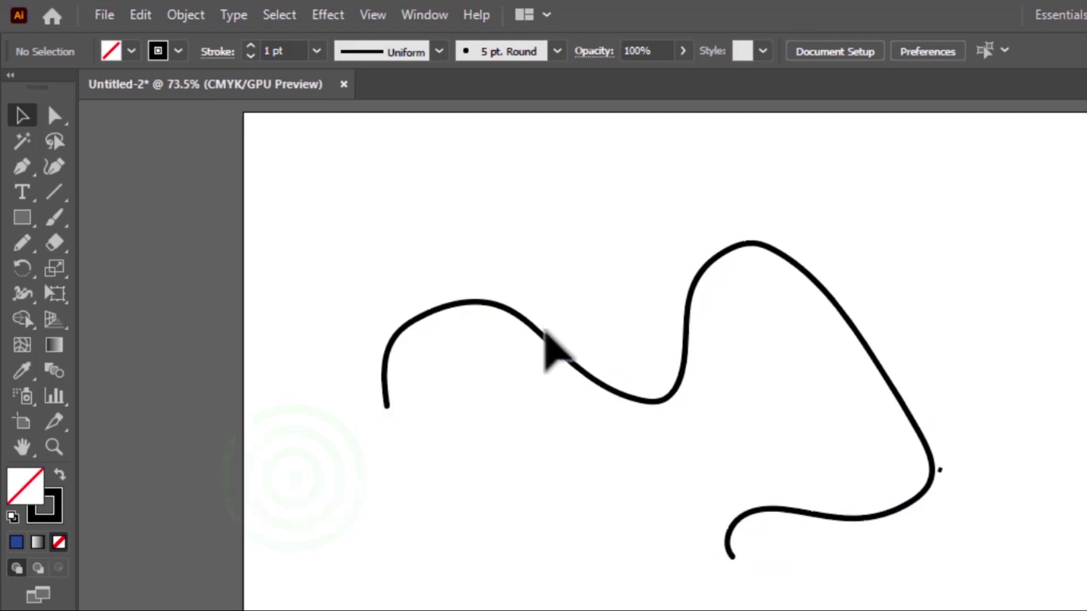
click(546, 329)
click(573, 377)
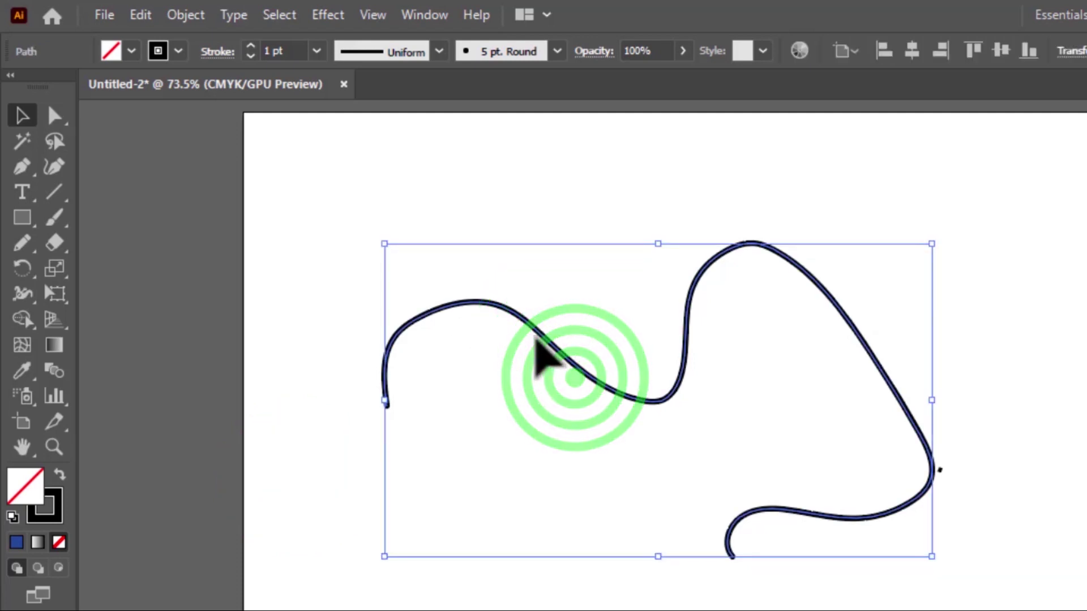
mouse_move(527, 318)
mouse_down()
mouse_move(453, 230)
mouse_move(459, 204)
mouse_up()
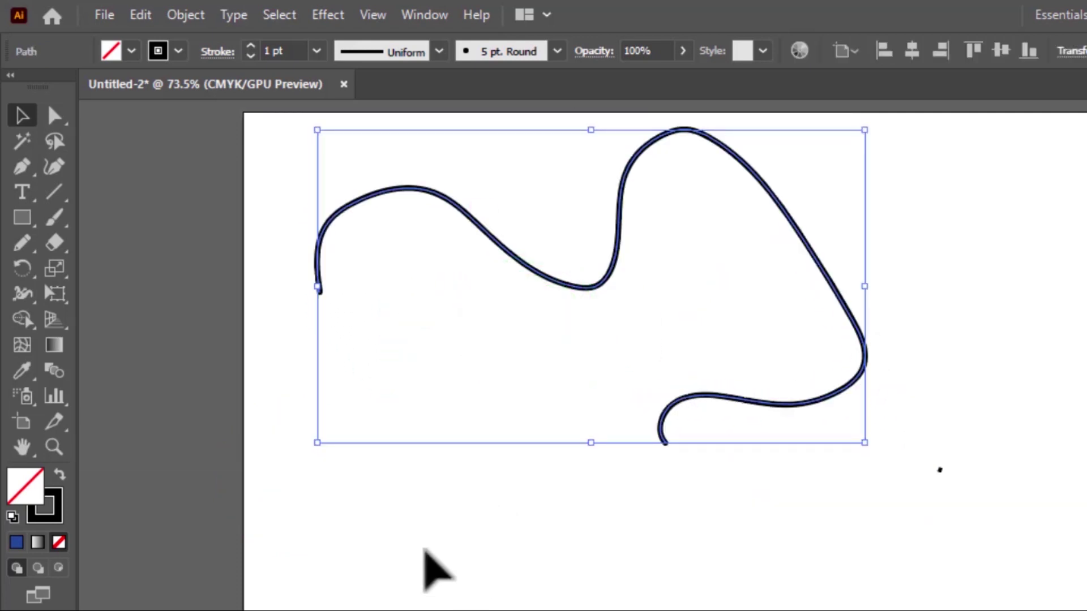
drag(317, 444, 454, 380)
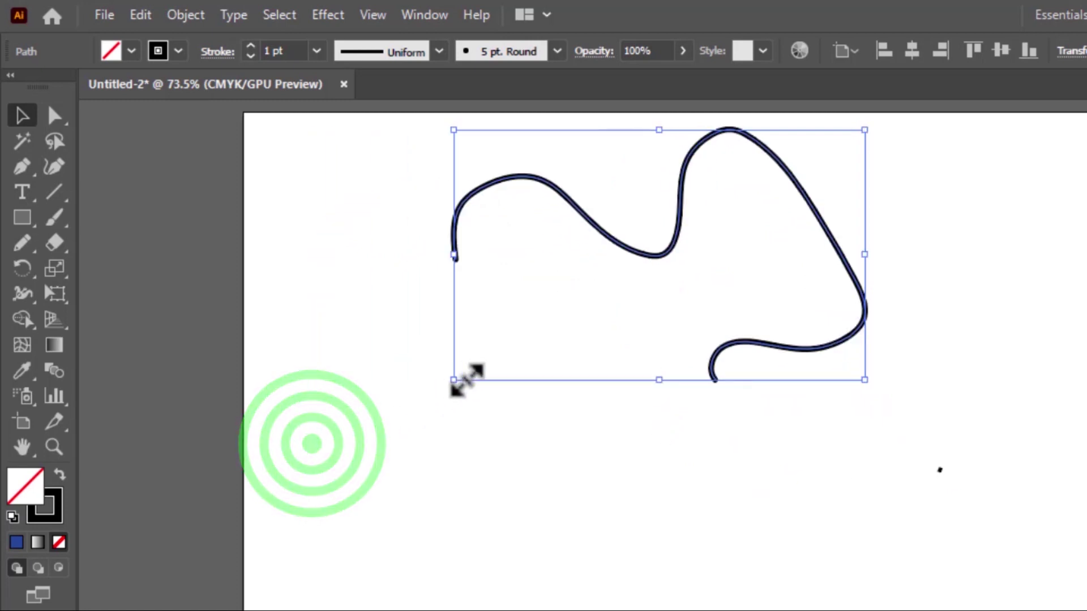
click(555, 498)
- Paint a second black wave beneath the squiggle with the Blob Brush
mouse_move(62, 216)
mouse_down()
mouse_move(119, 258)
mouse_move(96, 243)
mouse_up()
mouse_move(390, 554)
mouse_down()
mouse_move(412, 497)
mouse_move(597, 556)
mouse_move(706, 524)
mouse_move(784, 478)
mouse_move(845, 566)
mouse_up()
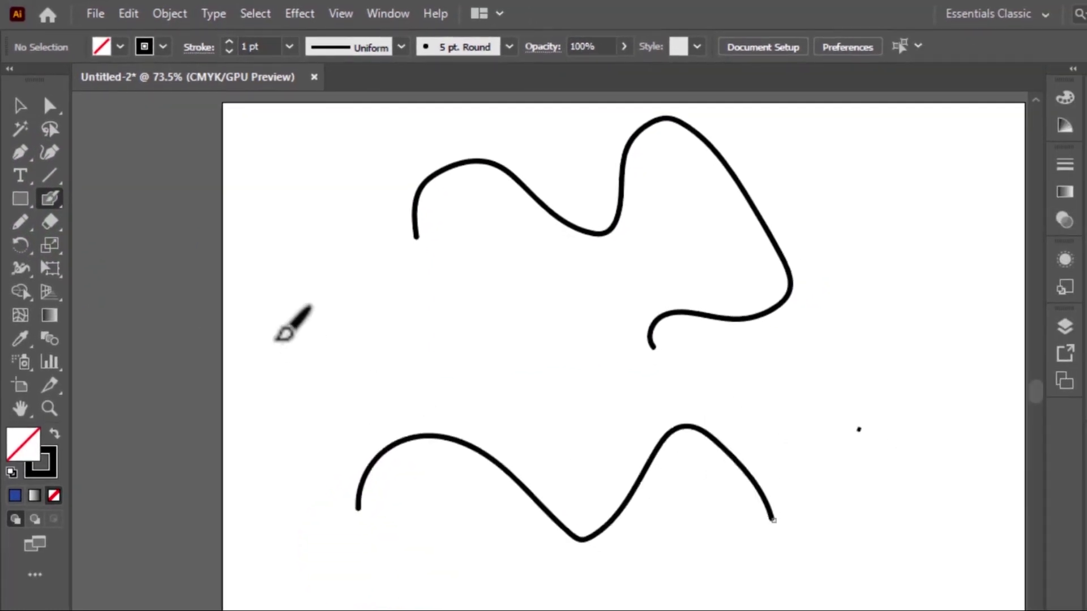
click(20, 106)
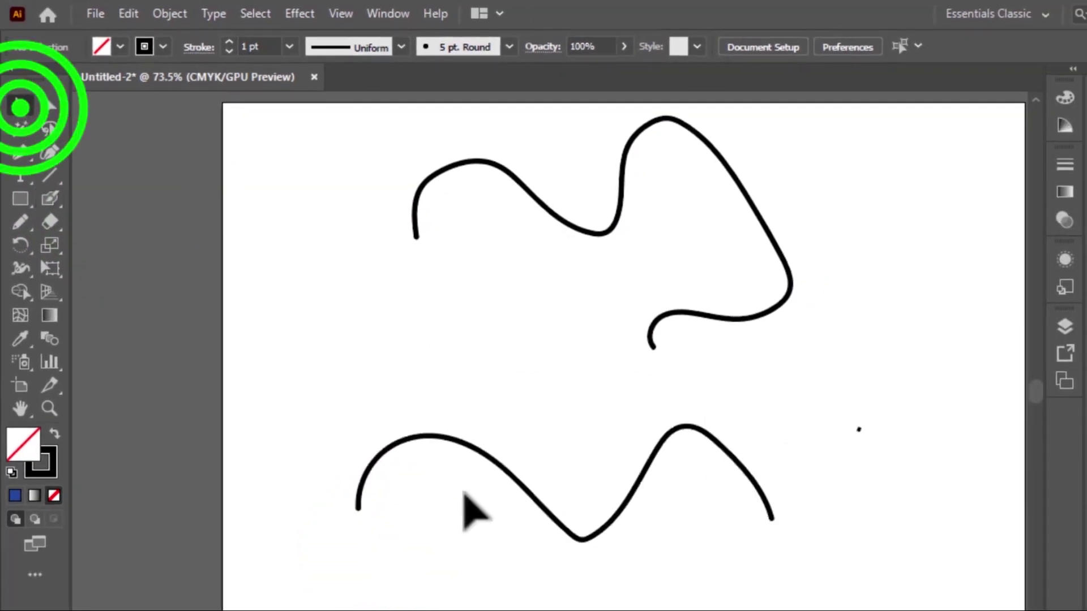
click(461, 453)
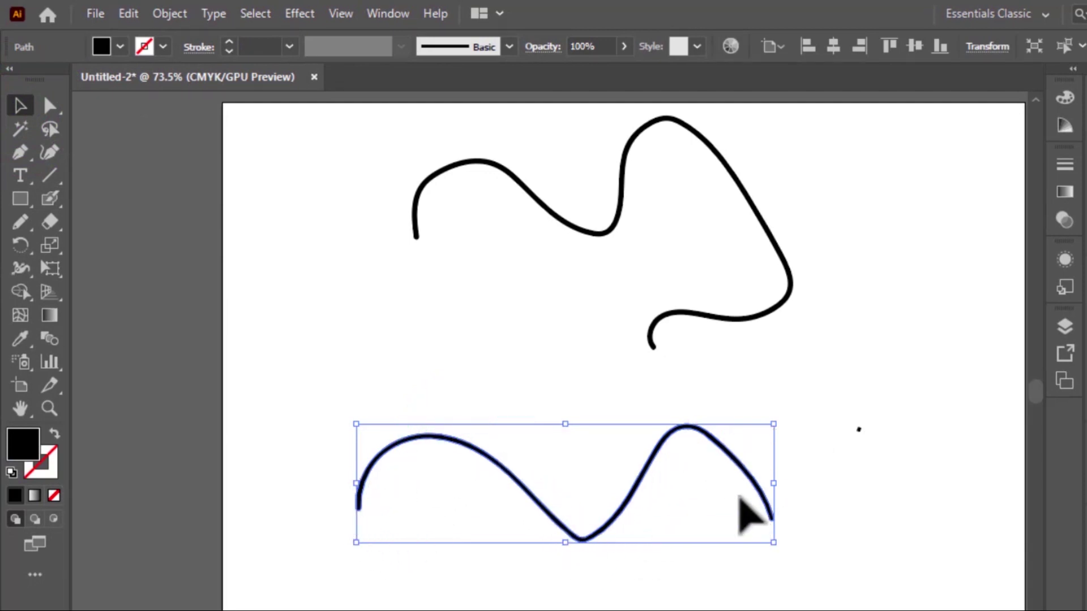
click(582, 322)
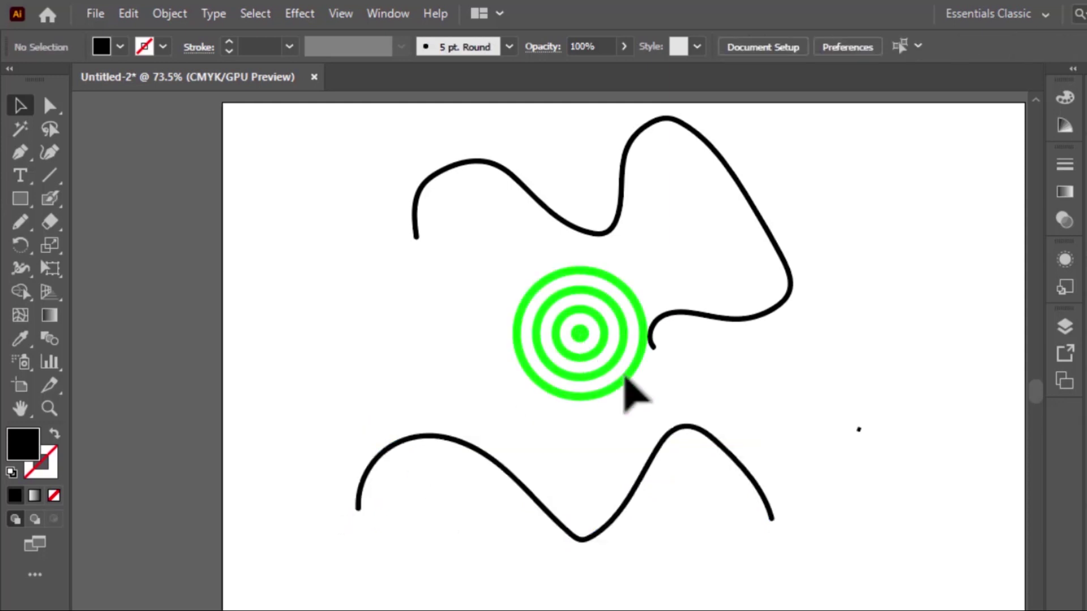
click(648, 325)
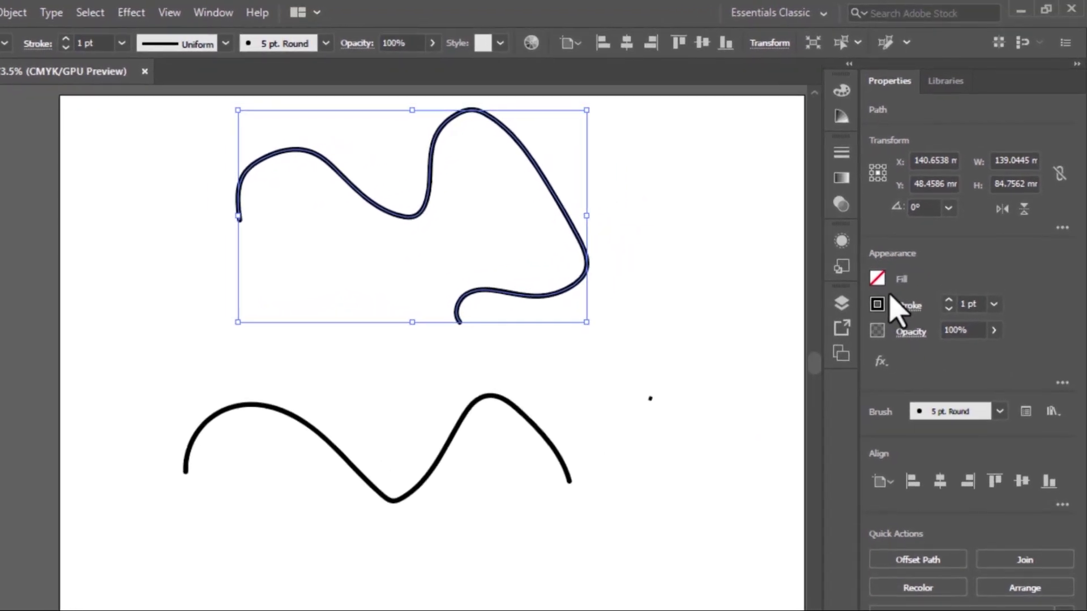
- Give the upper squiggle a yellow stroke from the Stroke swatches
click(875, 307)
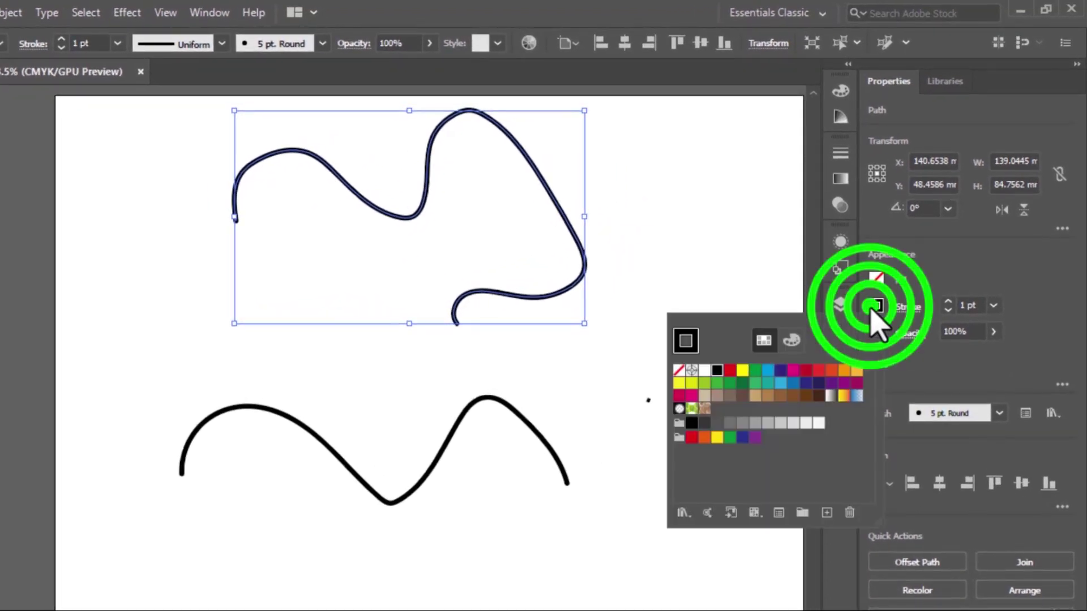
click(740, 370)
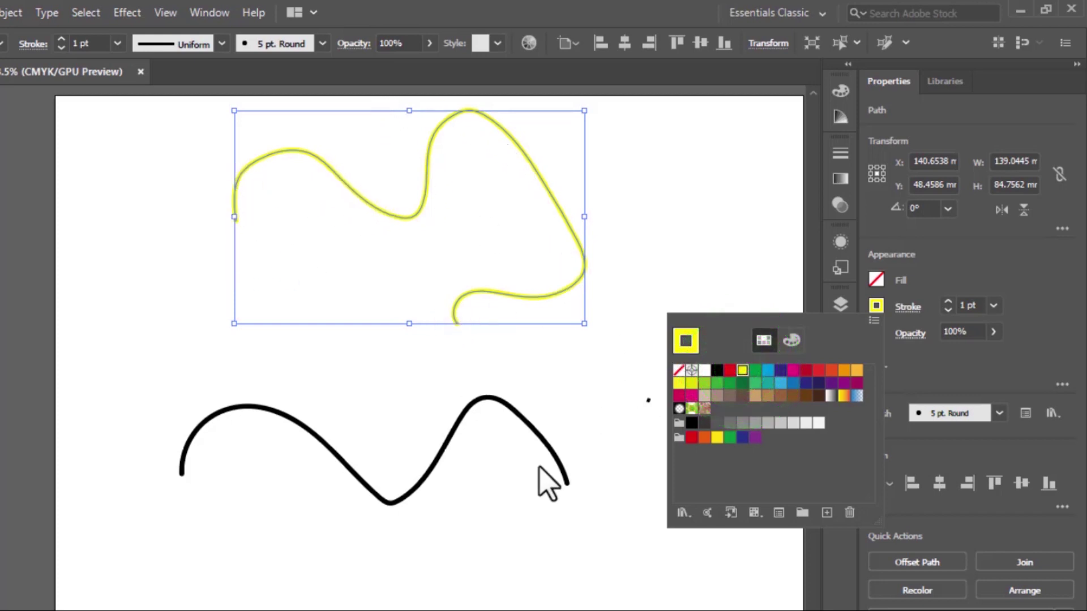
click(584, 428)
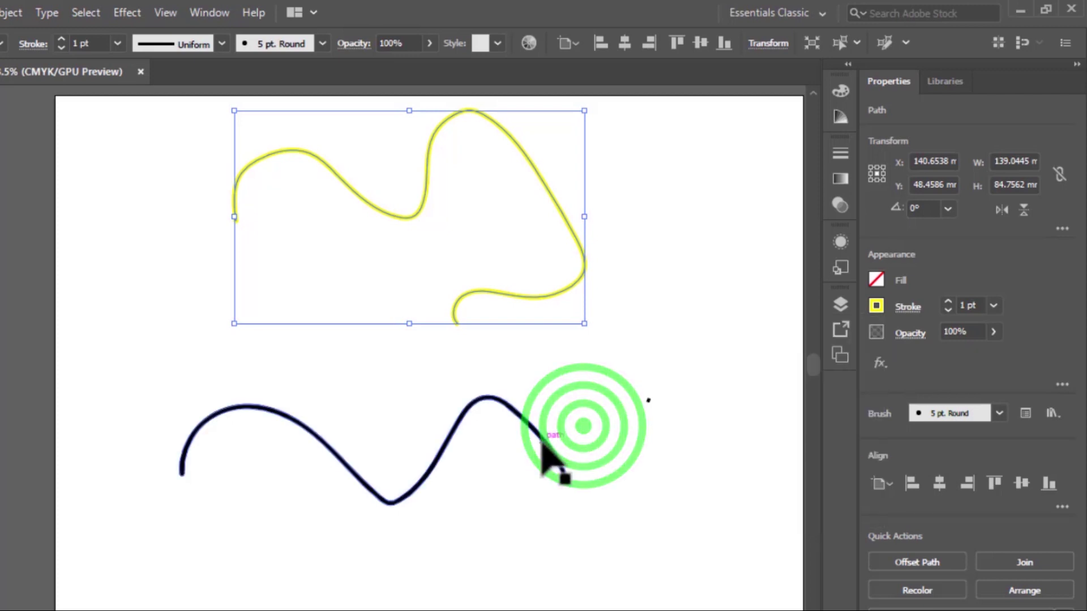
click(542, 441)
- Fill the lower wave with light orange C0 M38.04 Y61.96 K0
click(876, 280)
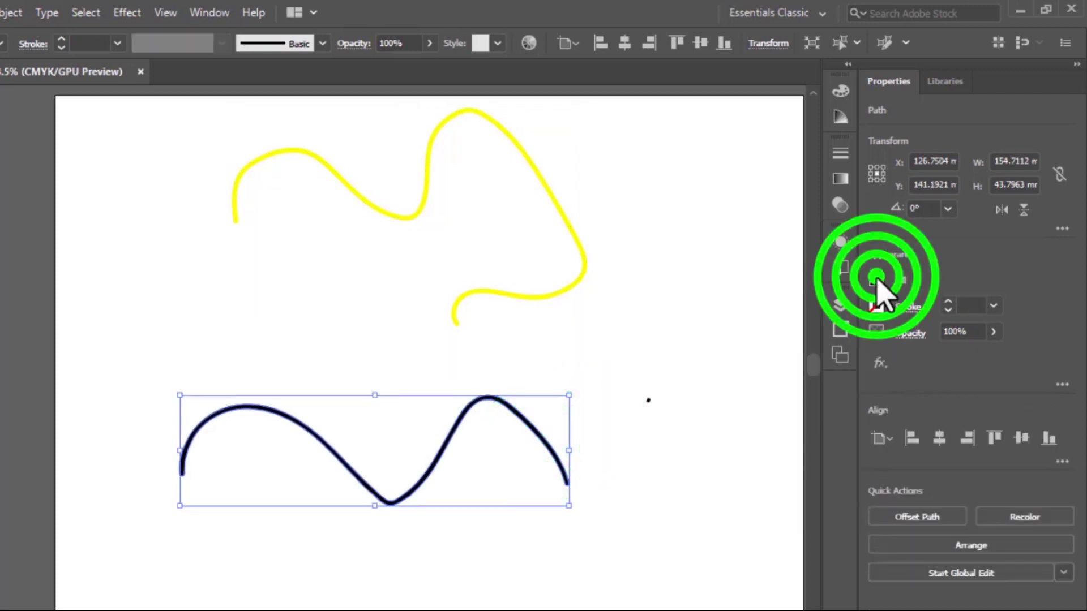
click(905, 266)
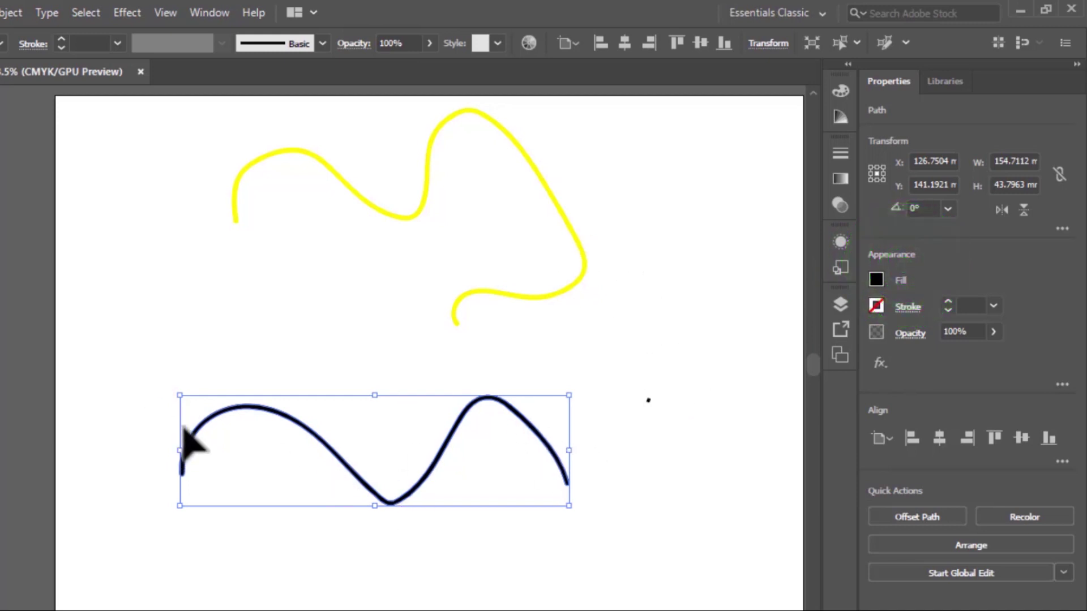
click(883, 286)
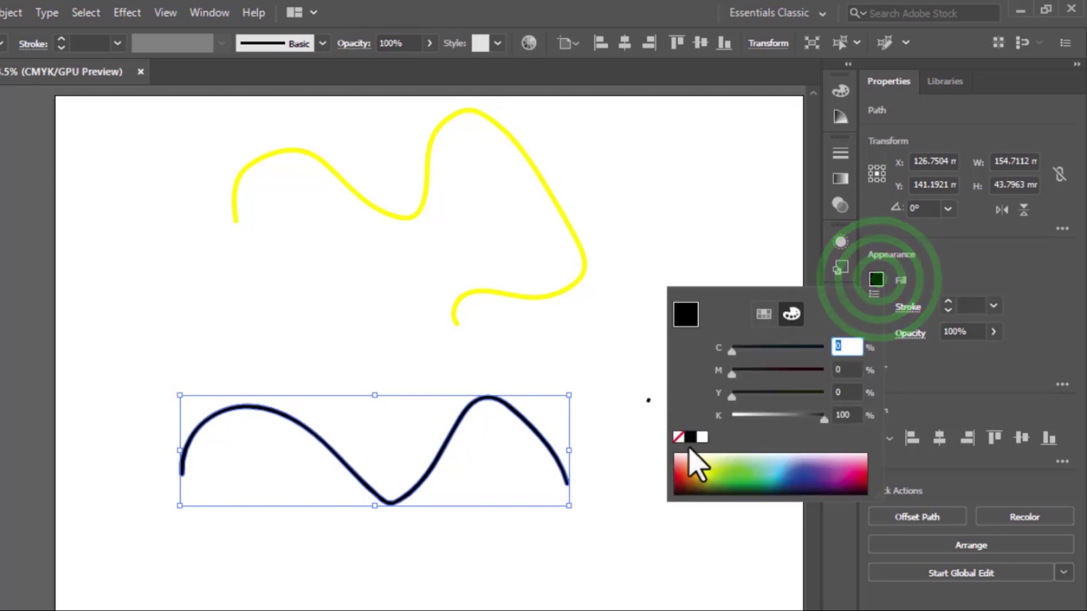
click(686, 458)
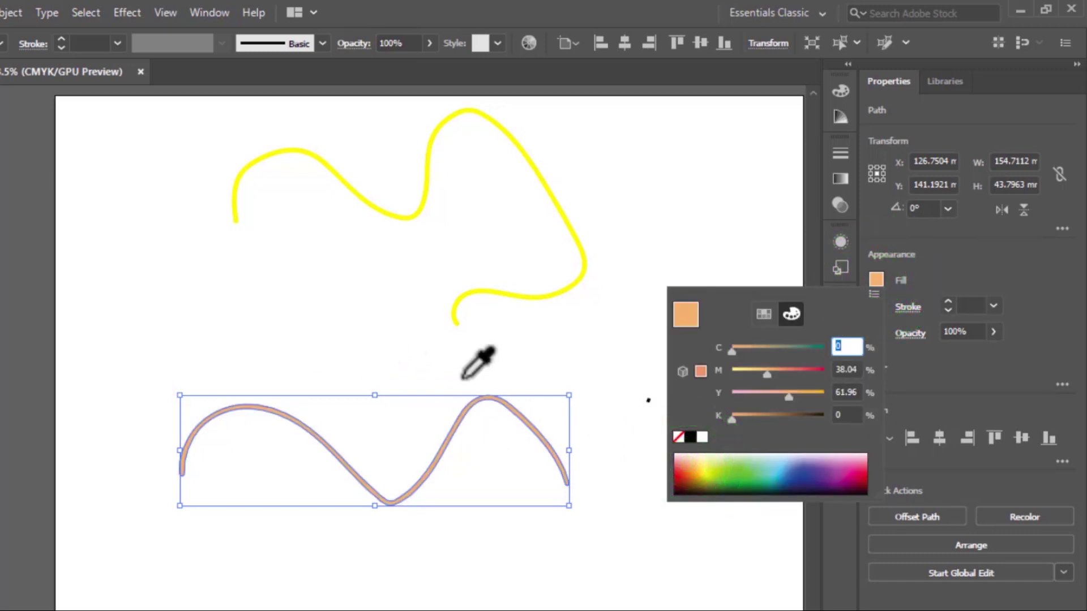
click(962, 369)
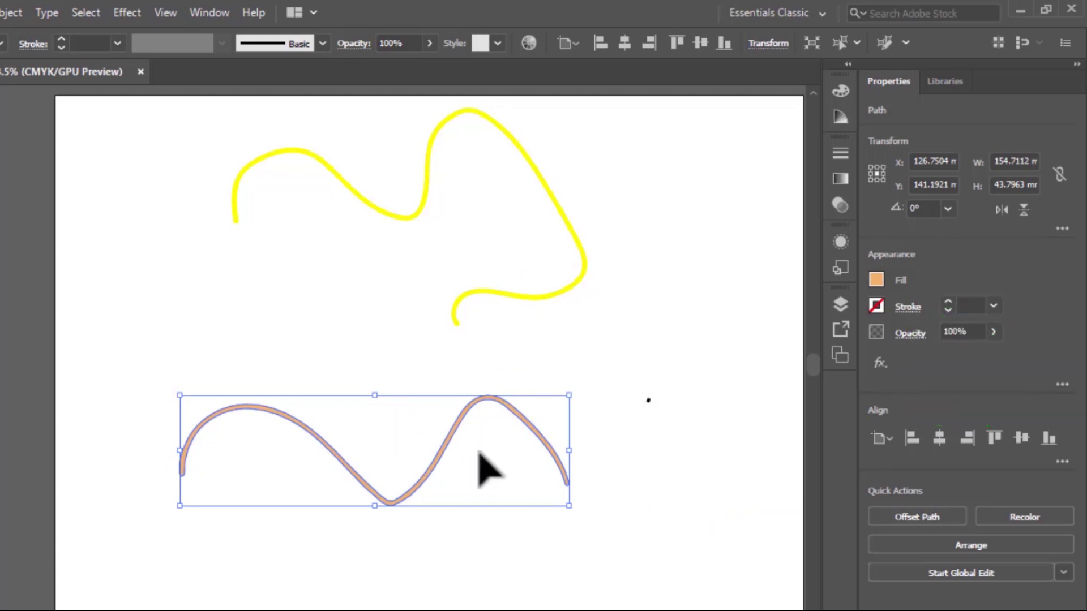
click(628, 362)
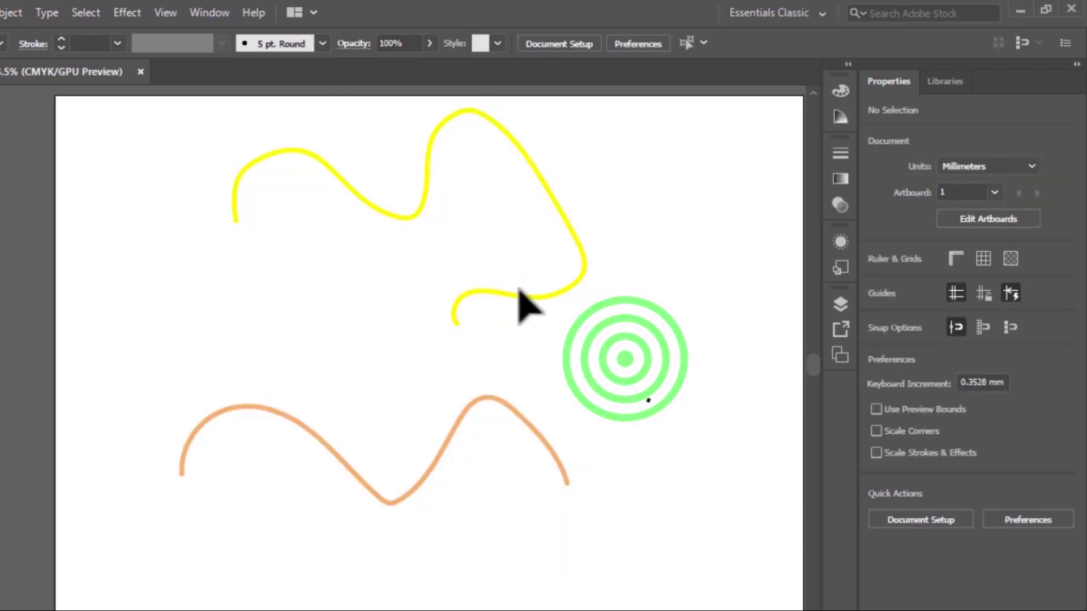
click(565, 289)
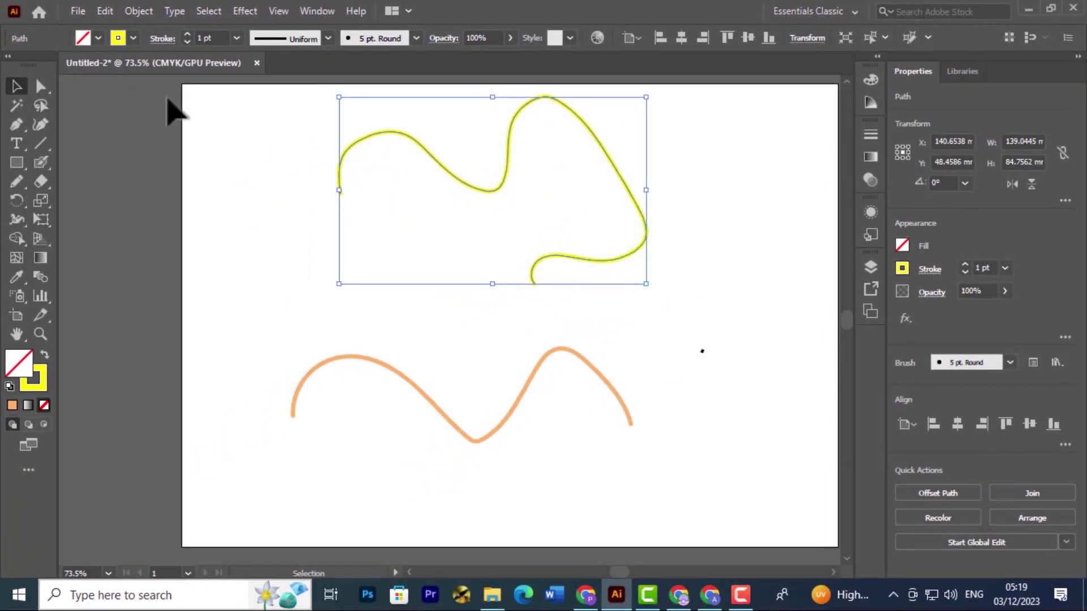
- Nudge the yellow squiggle left and pull its start anchor's handle to bend the opening
click(41, 86)
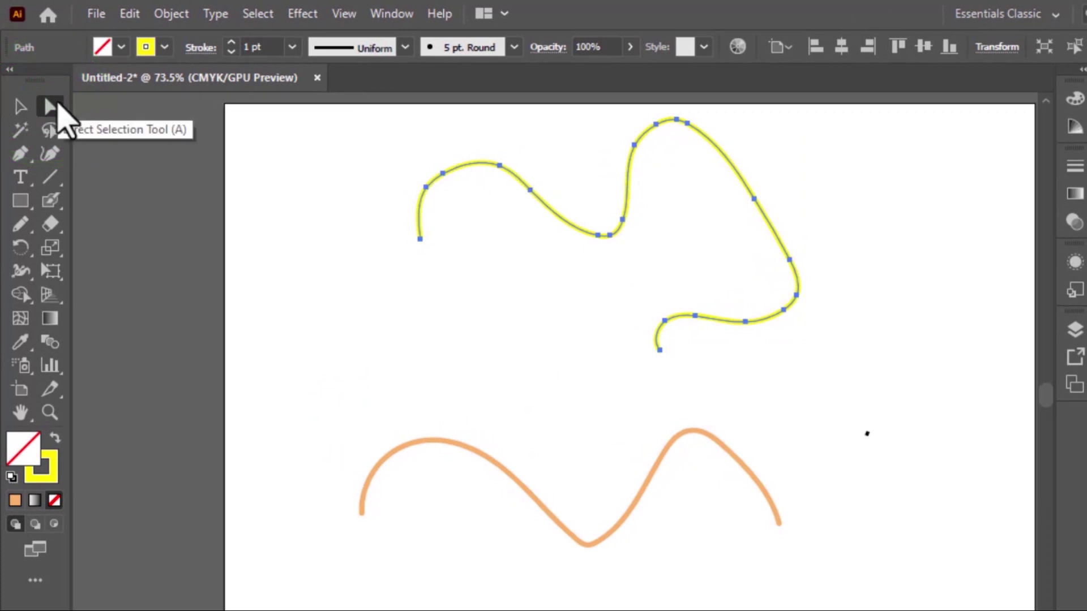
drag(425, 188, 422, 186)
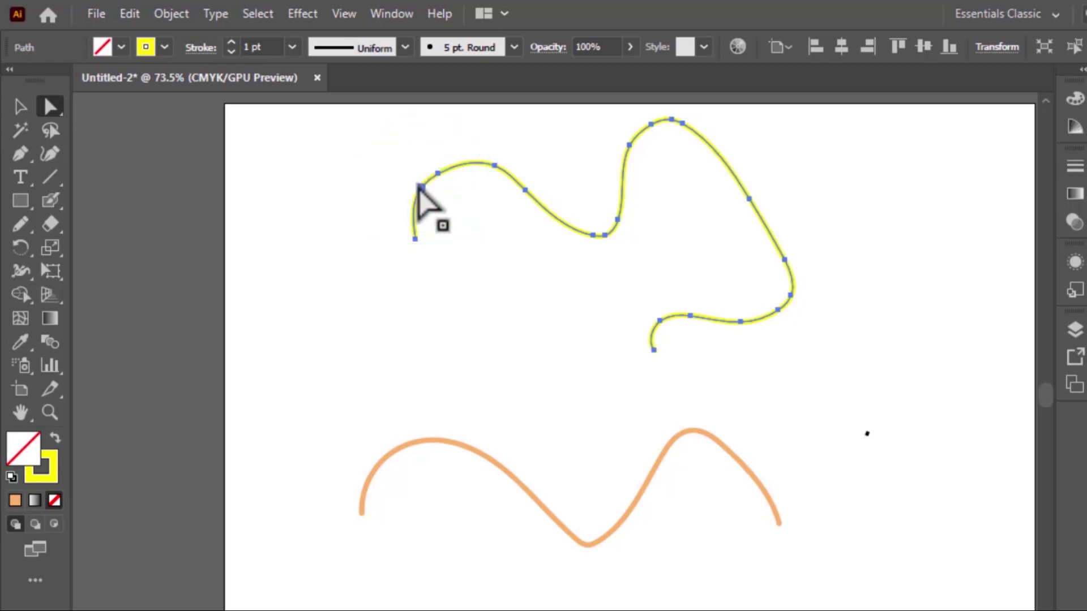
click(419, 187)
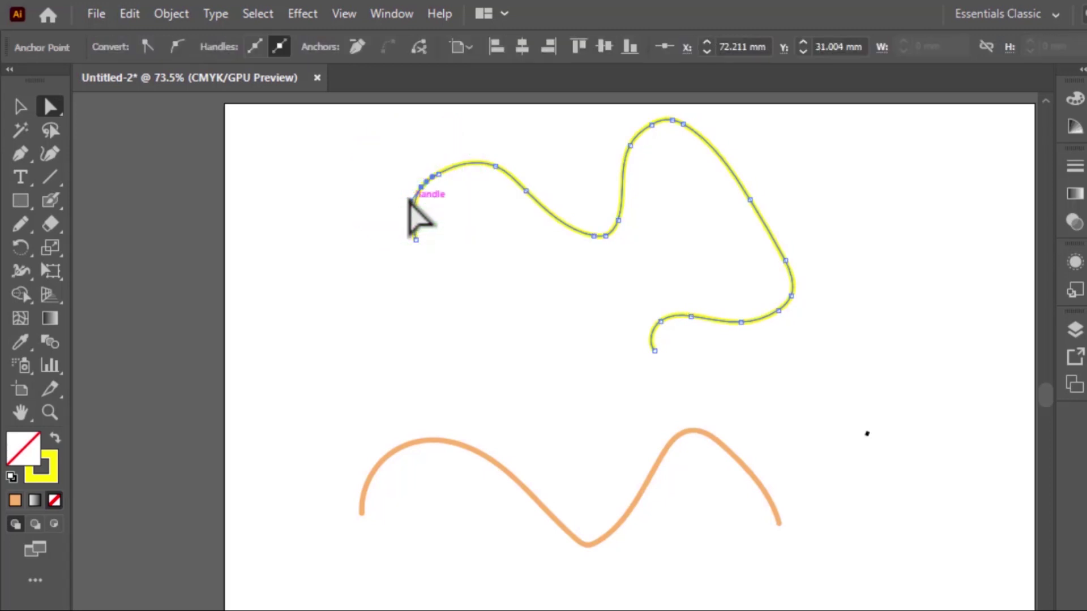
drag(410, 199, 409, 251)
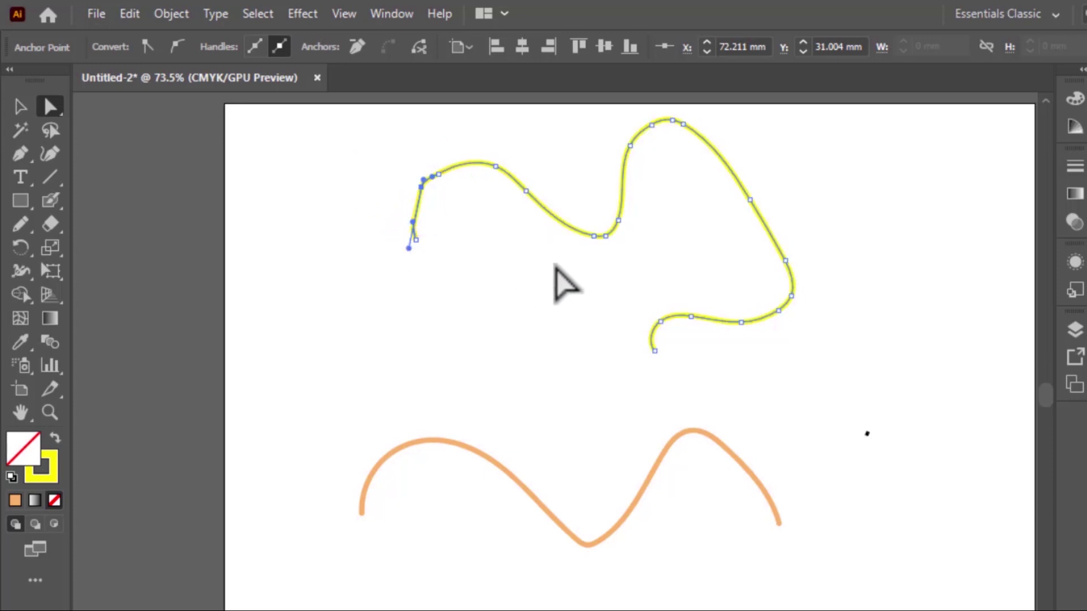
- Convert the middle dip anchor to a corner and fold it into a tight hairpin loop
click(594, 235)
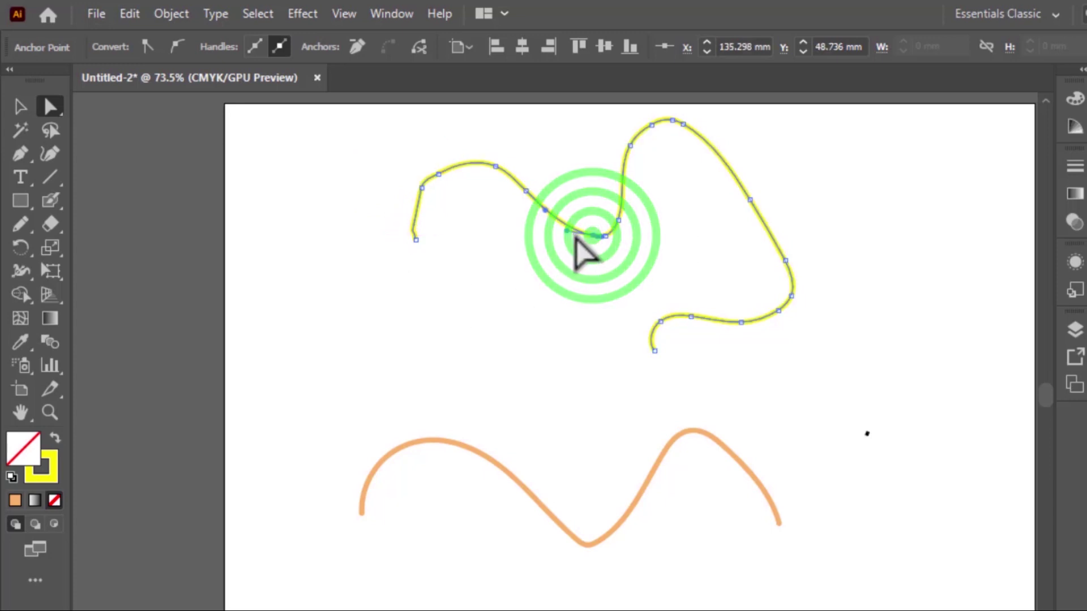
drag(566, 230, 538, 248)
click(609, 234)
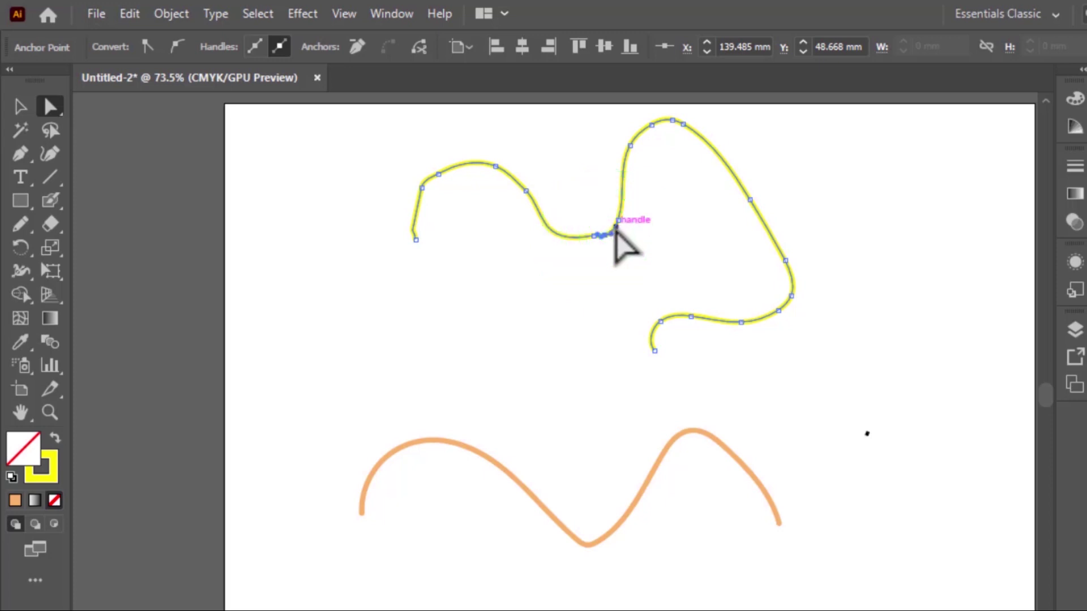
drag(616, 226, 631, 270)
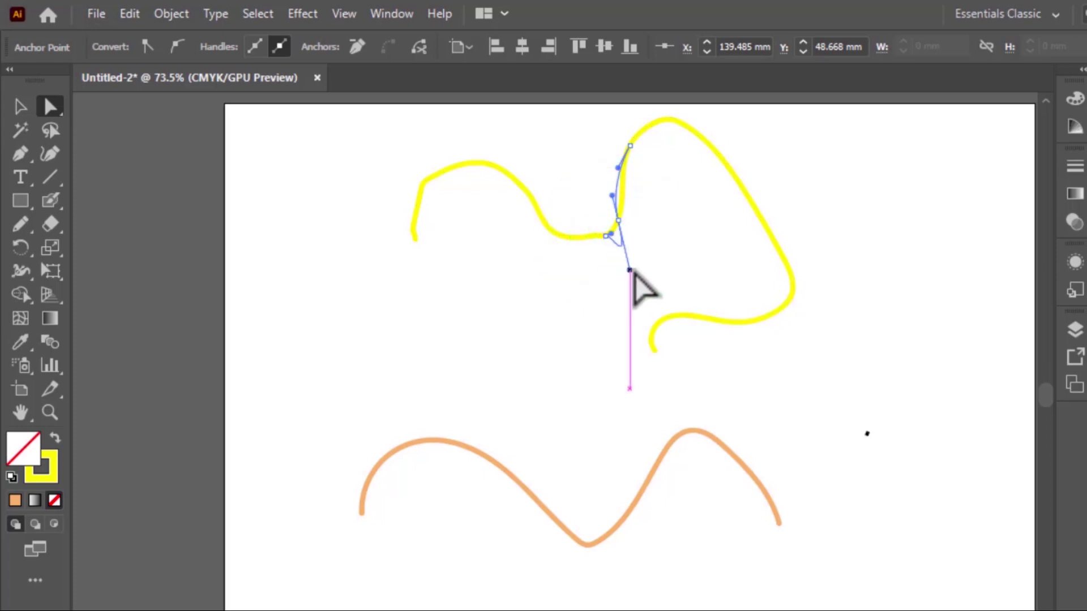
drag(609, 235, 501, 229)
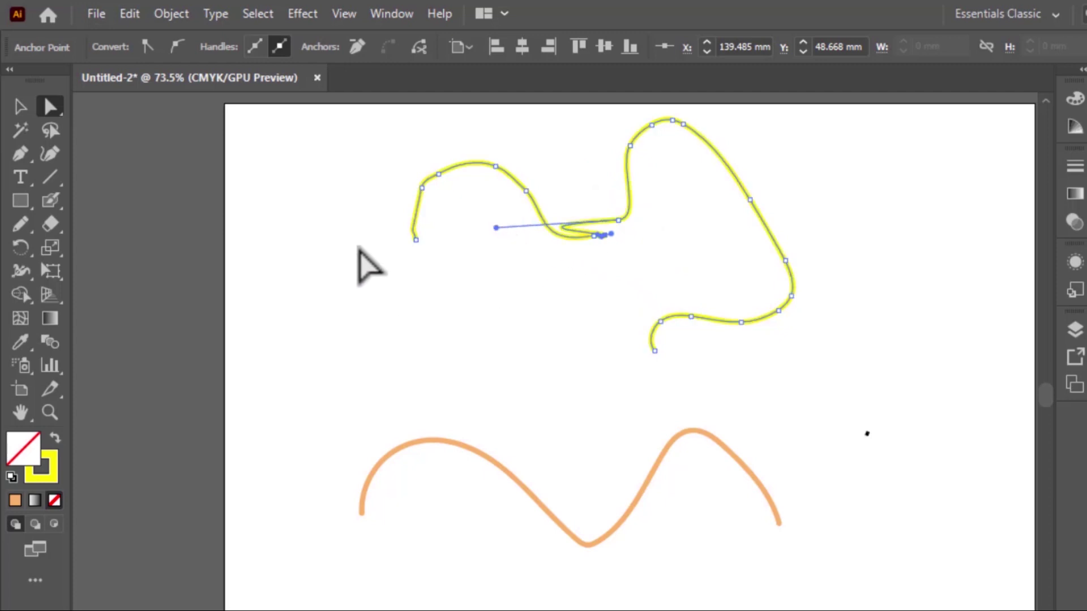
- Pull the lower hook anchor's handle upward into a sharp spike
click(660, 317)
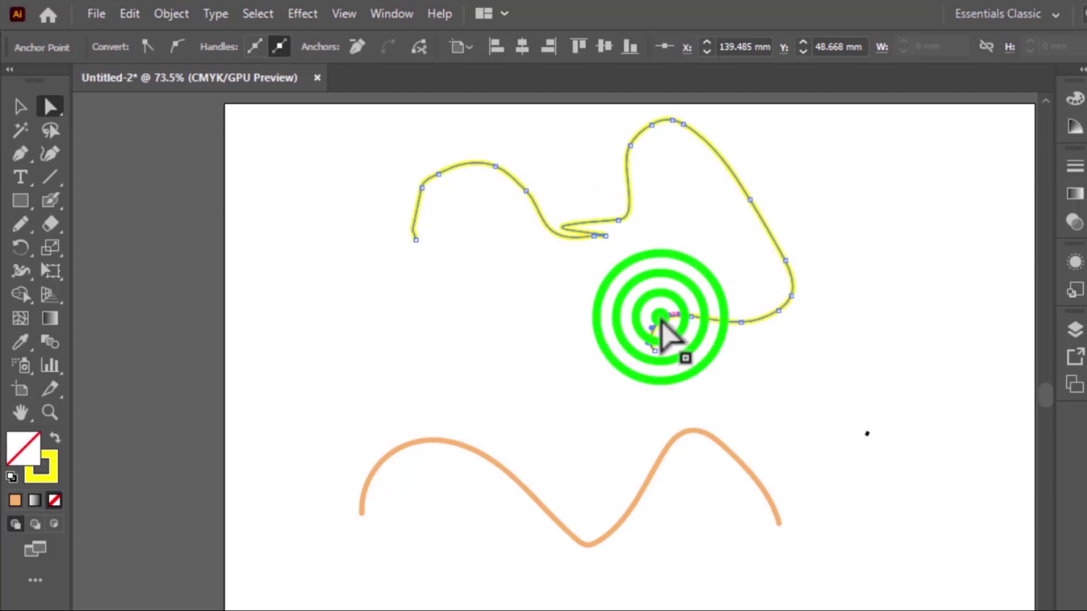
drag(669, 315, 680, 180)
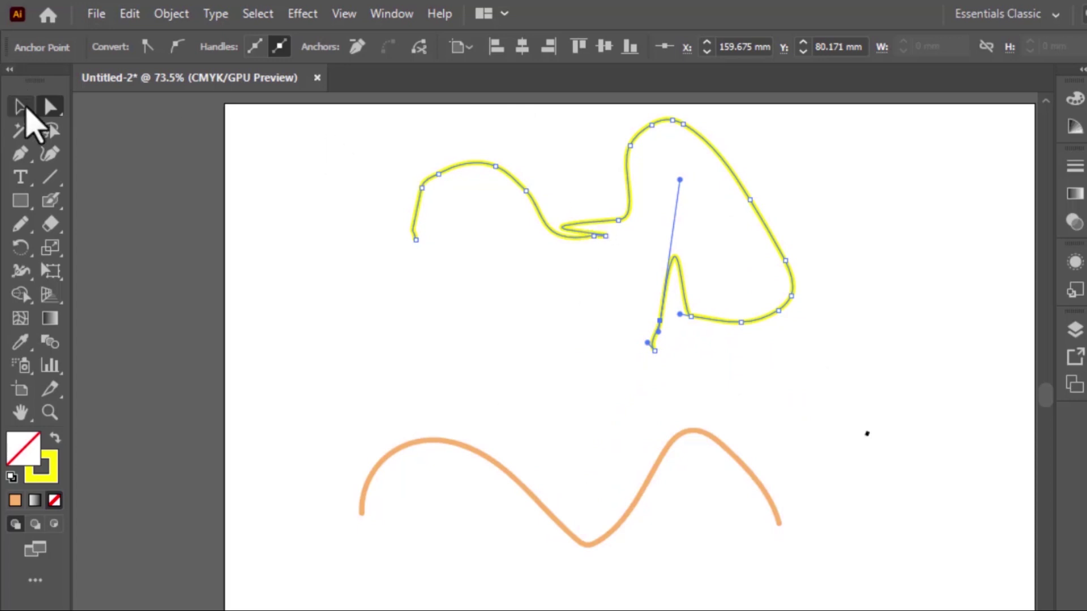
click(22, 107)
- Move the orange wave slightly down-right and pull its first curve into a pointed wedge
click(629, 514)
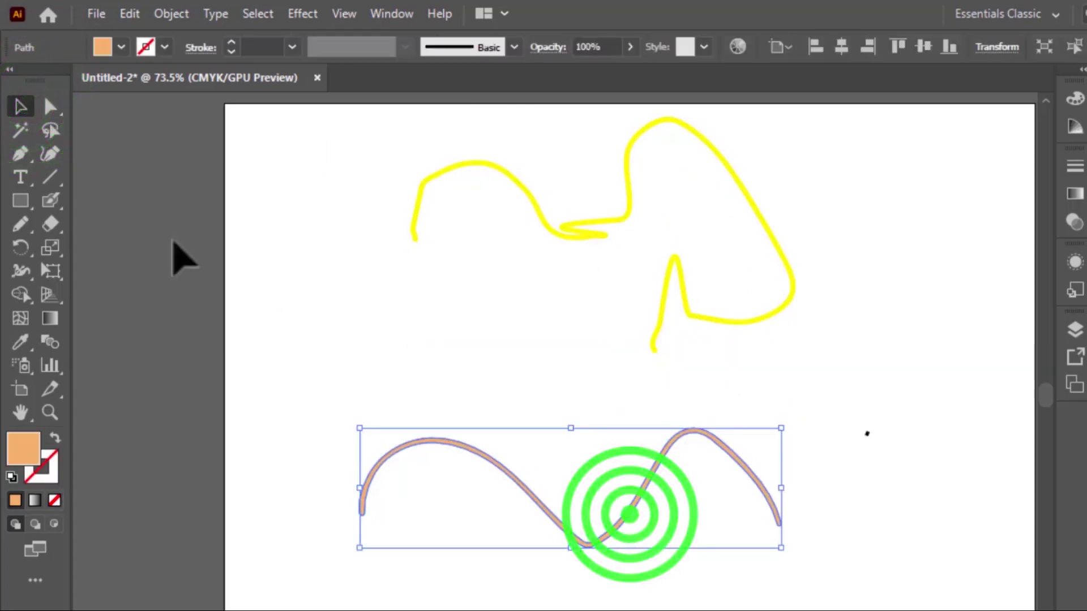
click(49, 108)
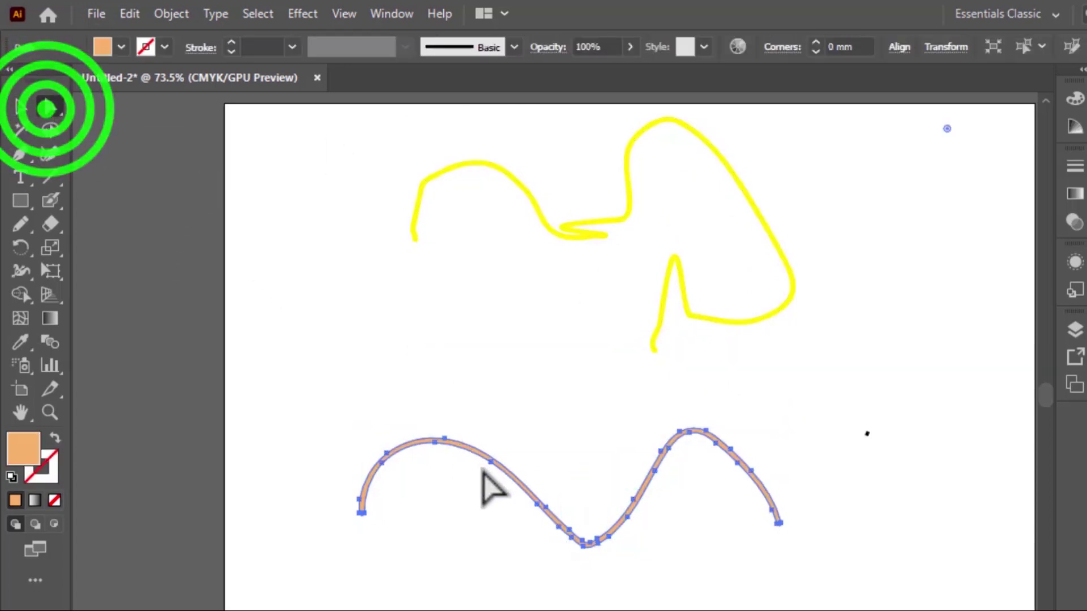
drag(482, 471, 541, 604)
click(521, 473)
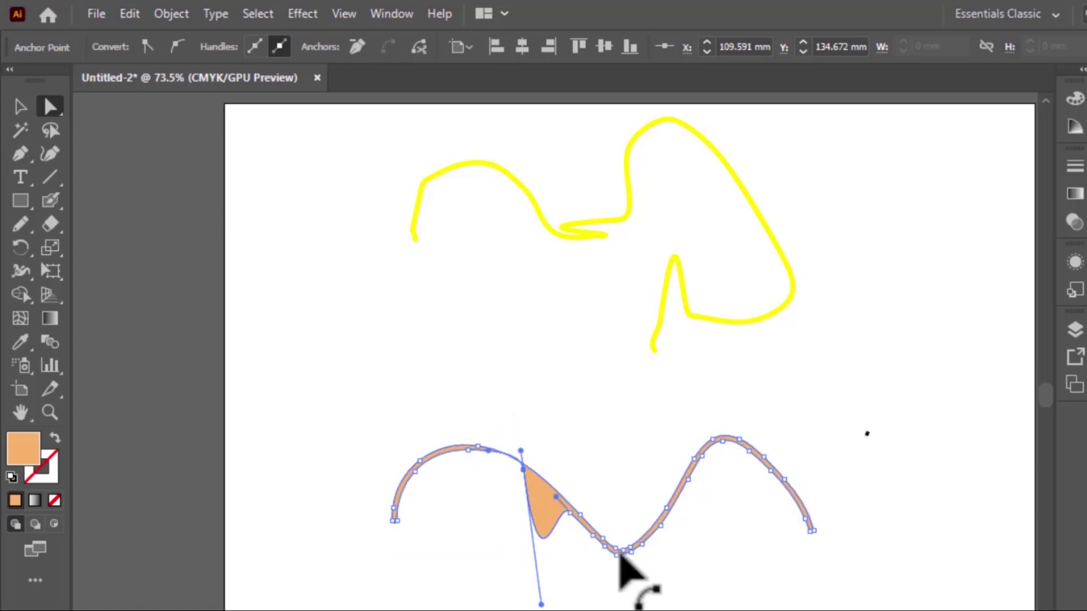
drag(521, 463, 528, 507)
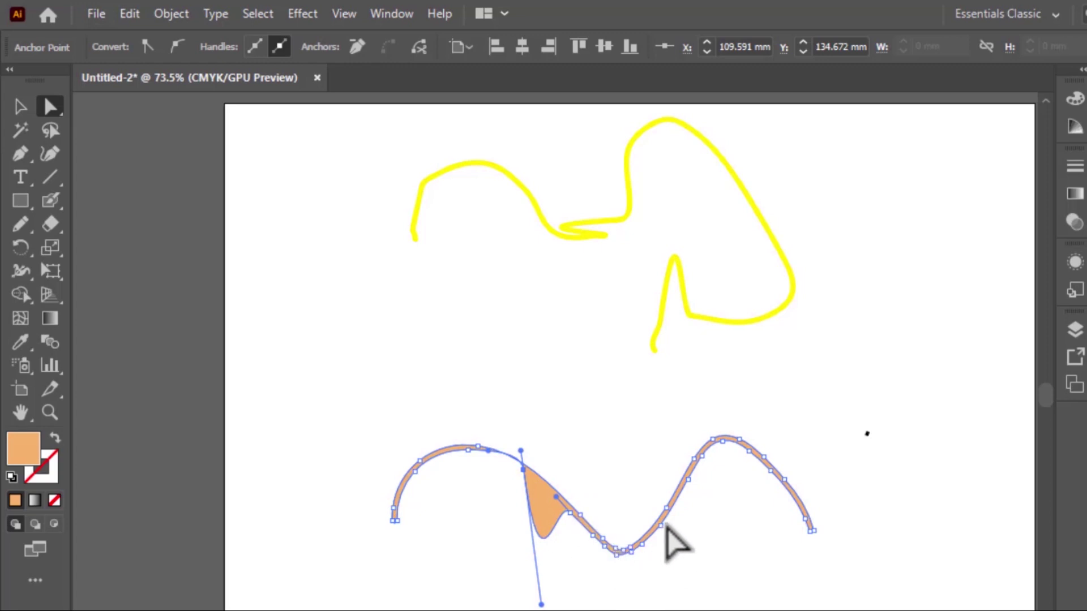
- Drag the right peak's handle up-left into a second wedge, then deselect
click(691, 459)
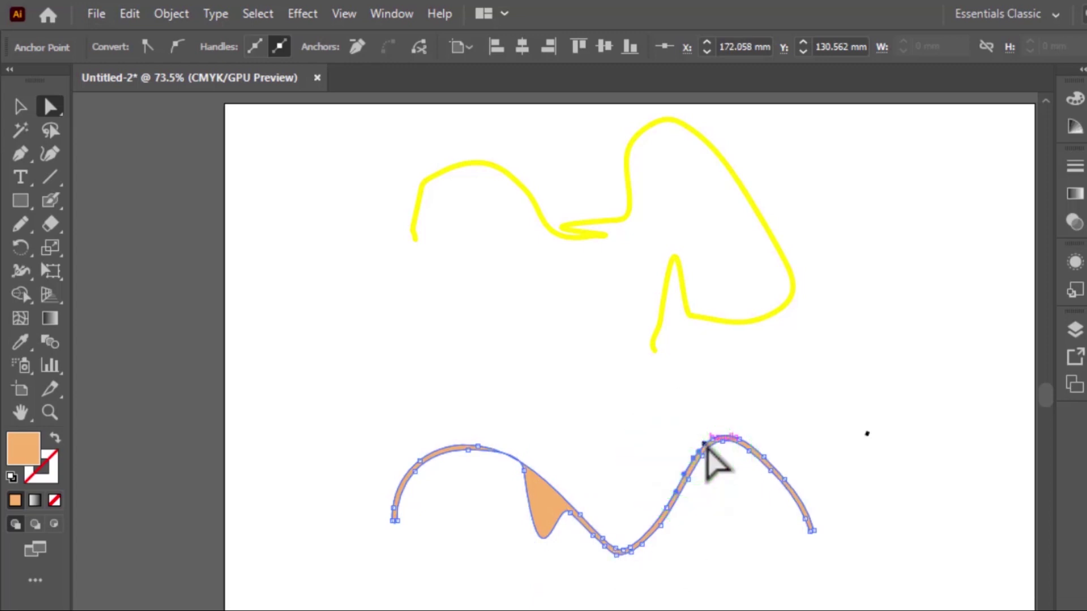
drag(705, 444, 589, 368)
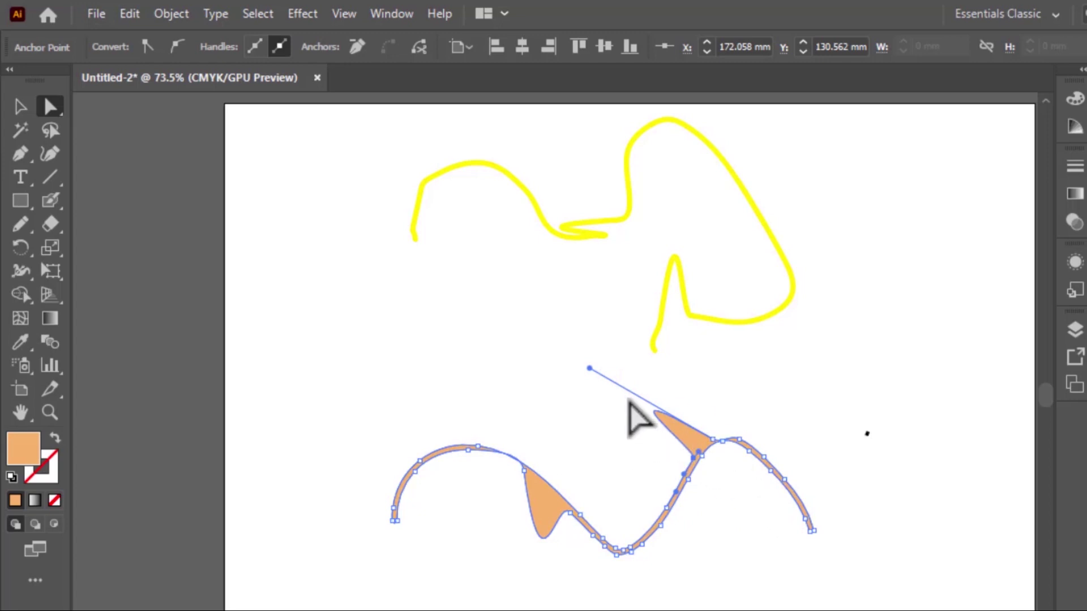
click(29, 107)
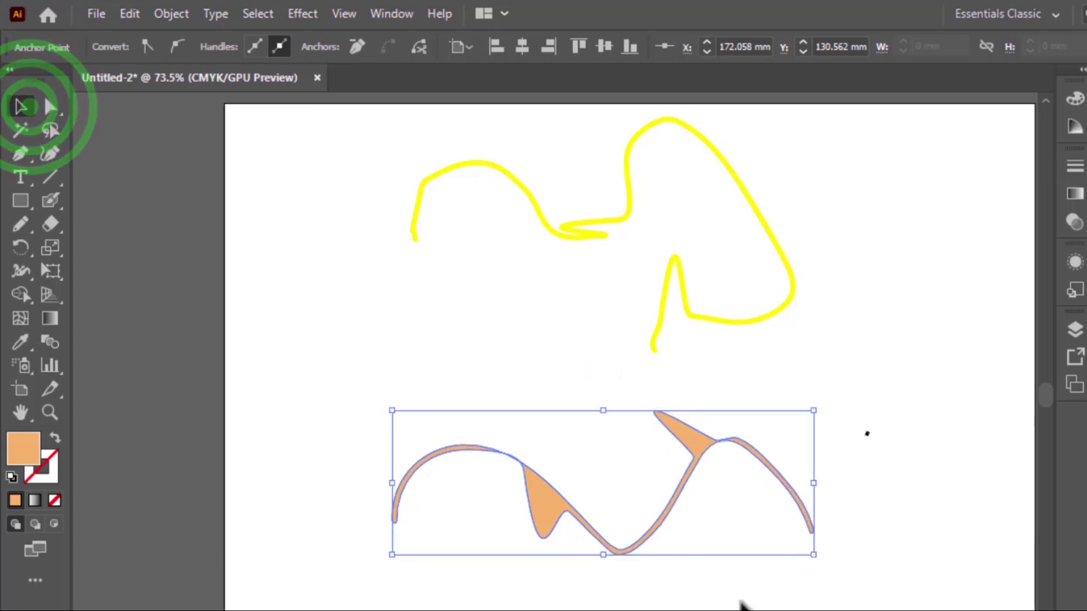
click(729, 580)
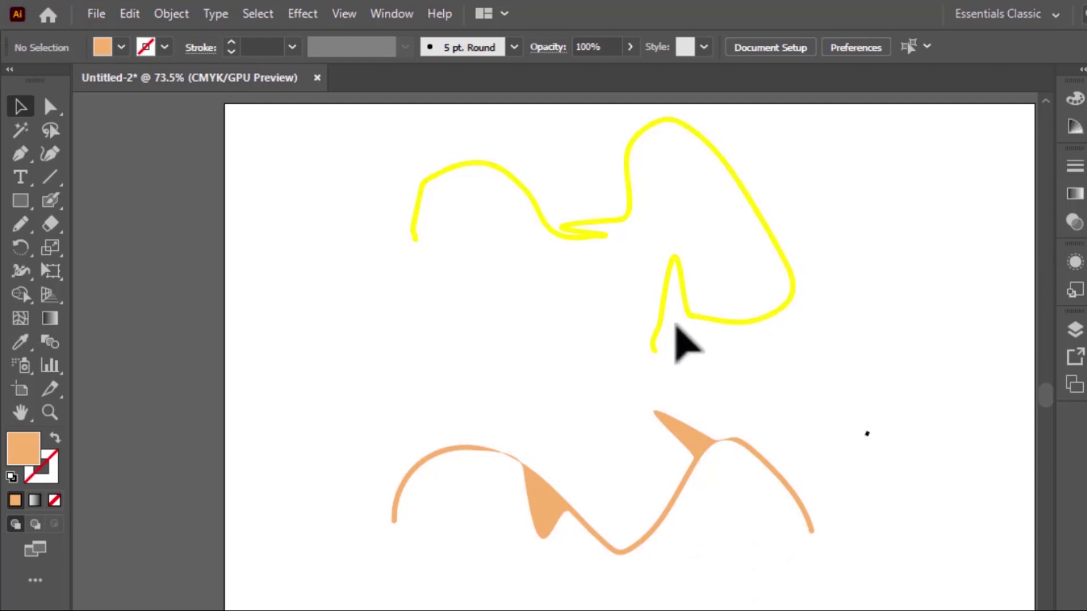
click(767, 311)
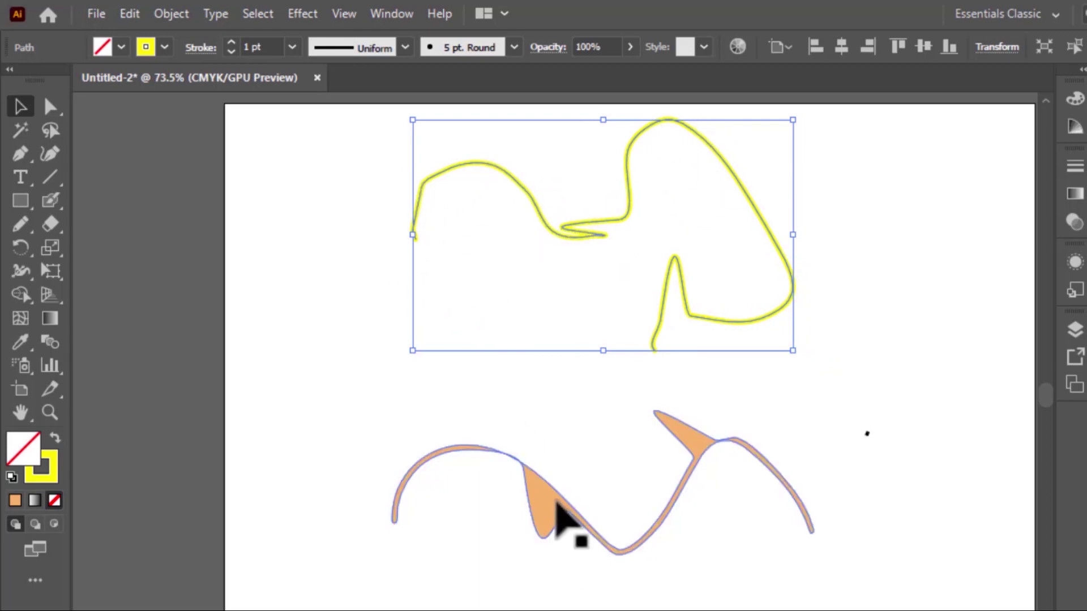
click(555, 502)
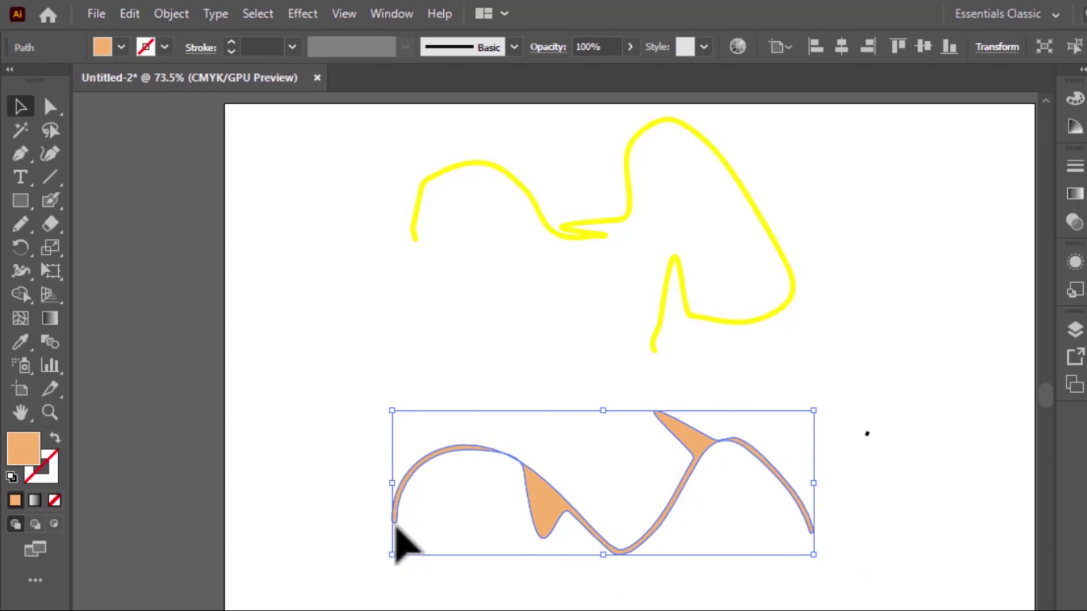
click(526, 506)
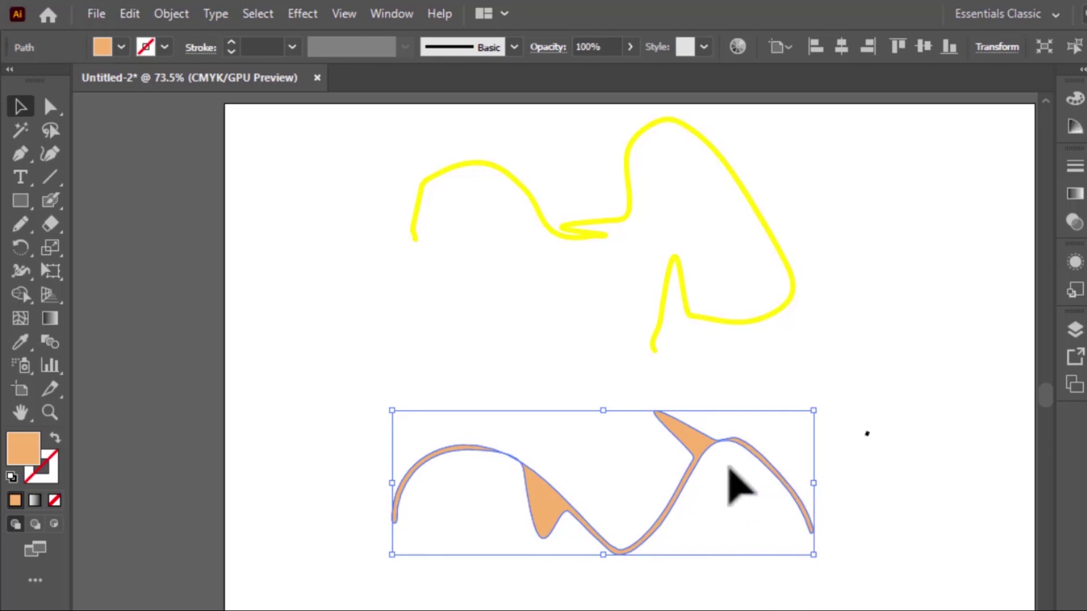
click(688, 441)
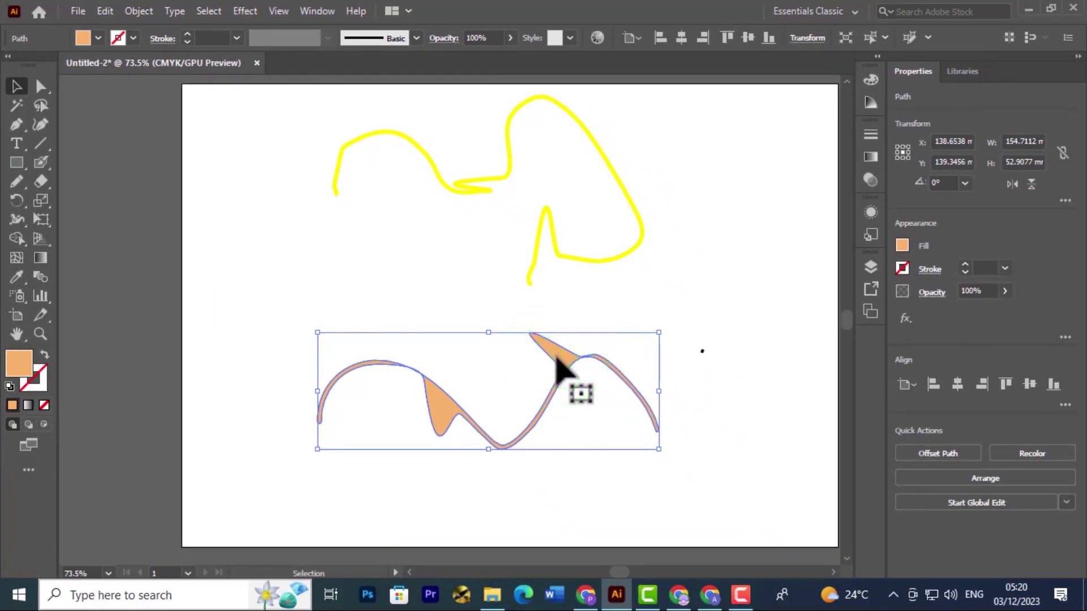